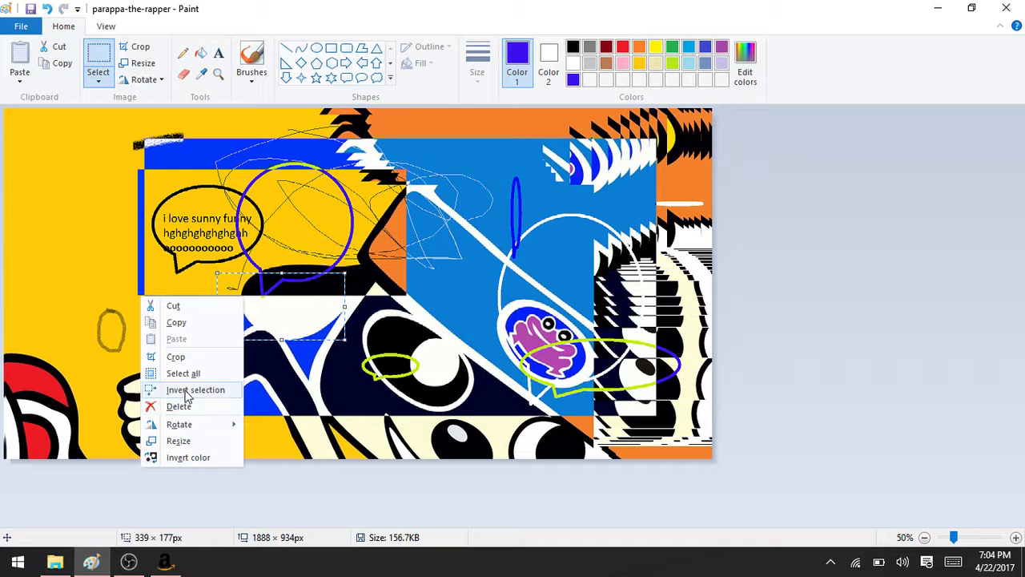
Invert the selection and shift the picture areas outside the small rectangle around the canvas.
click(185, 389)
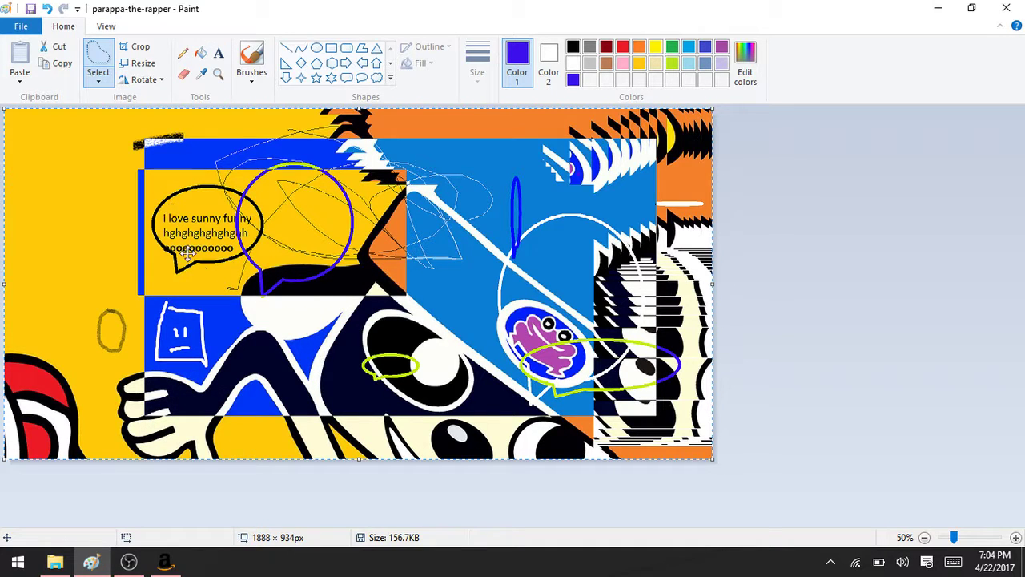
drag(174, 218, 392, 270)
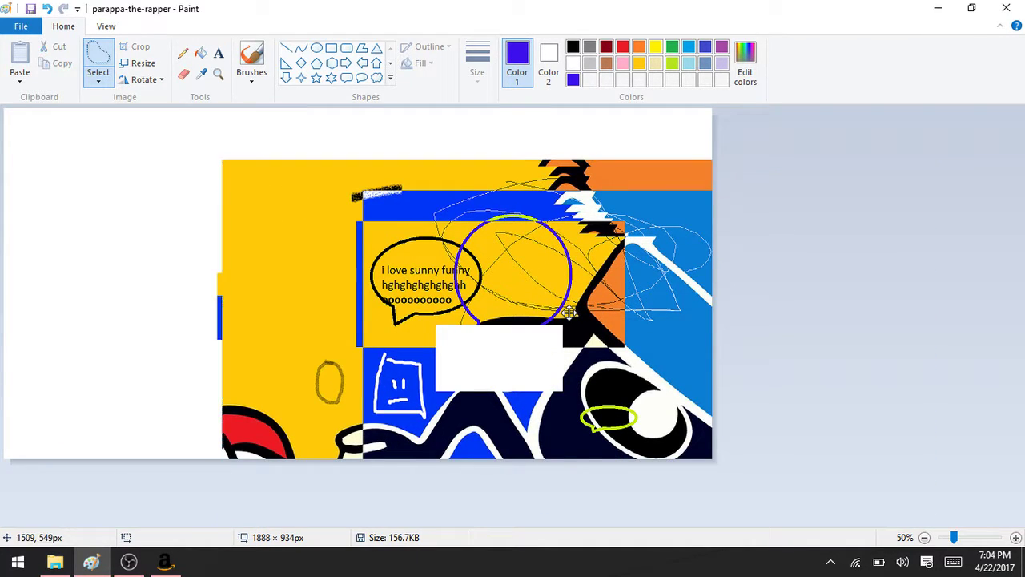
drag(592, 298, 342, 200)
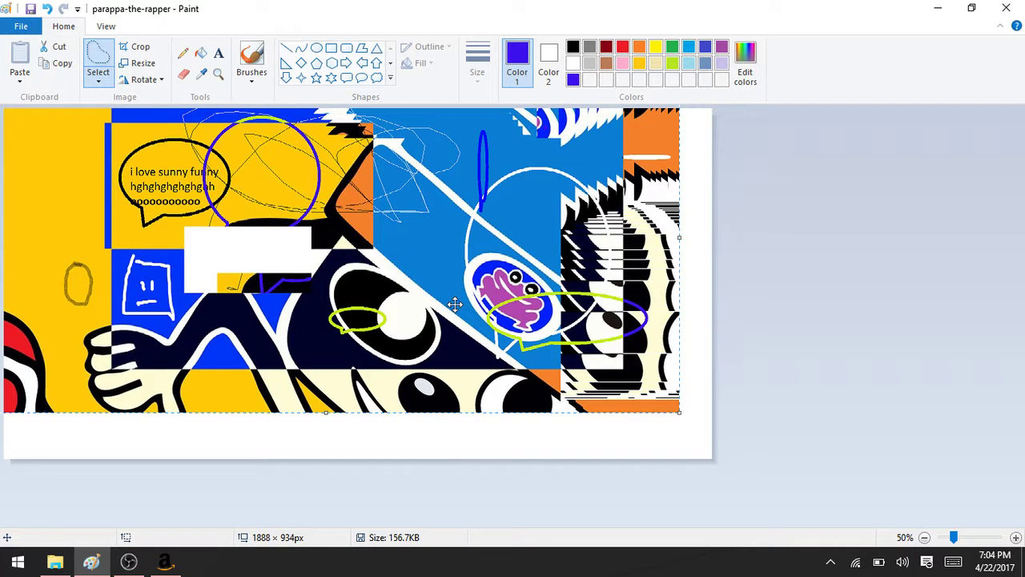
drag(473, 314, 500, 348)
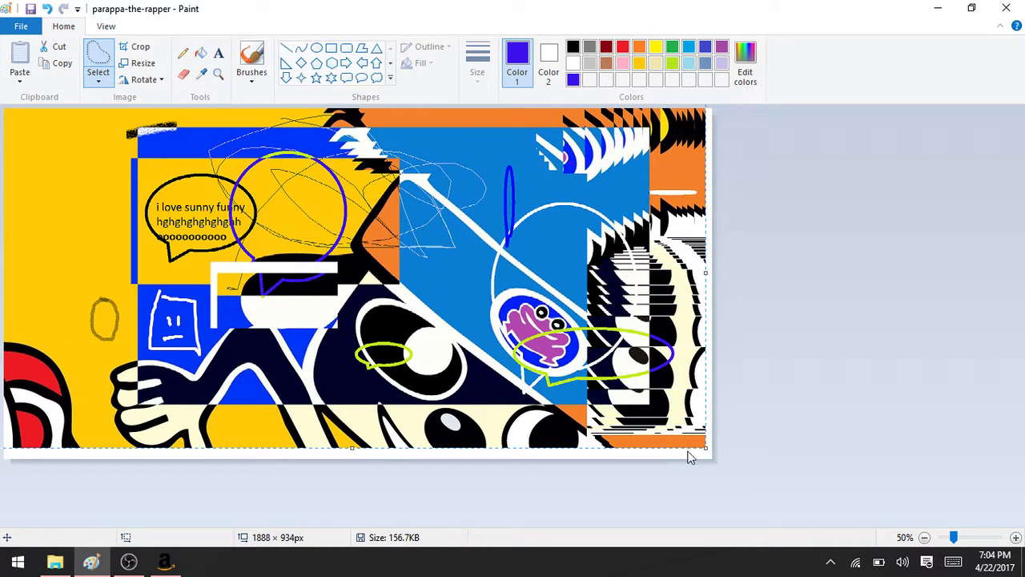
drag(704, 454, 701, 445)
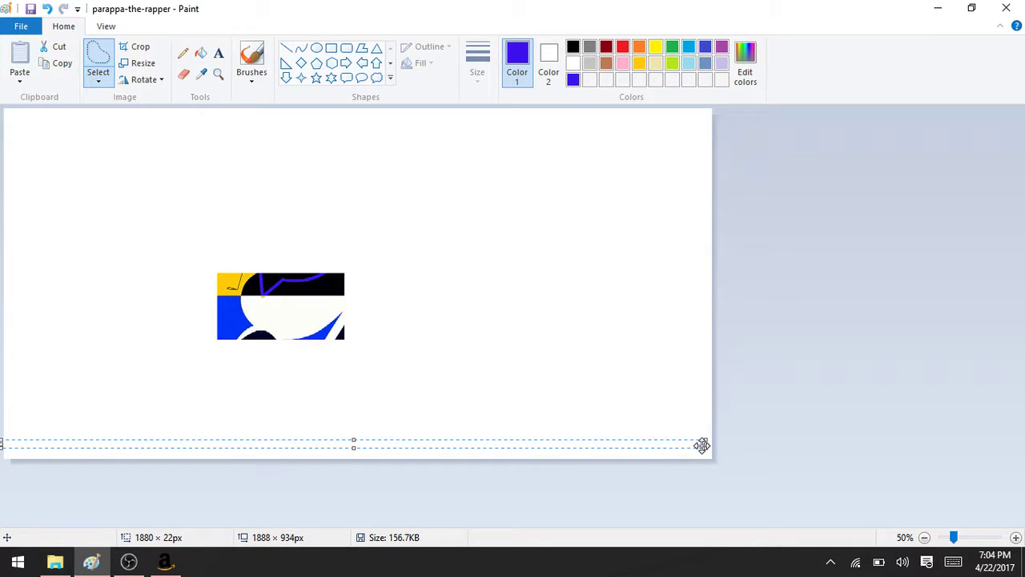
drag(456, 316, 414, 283)
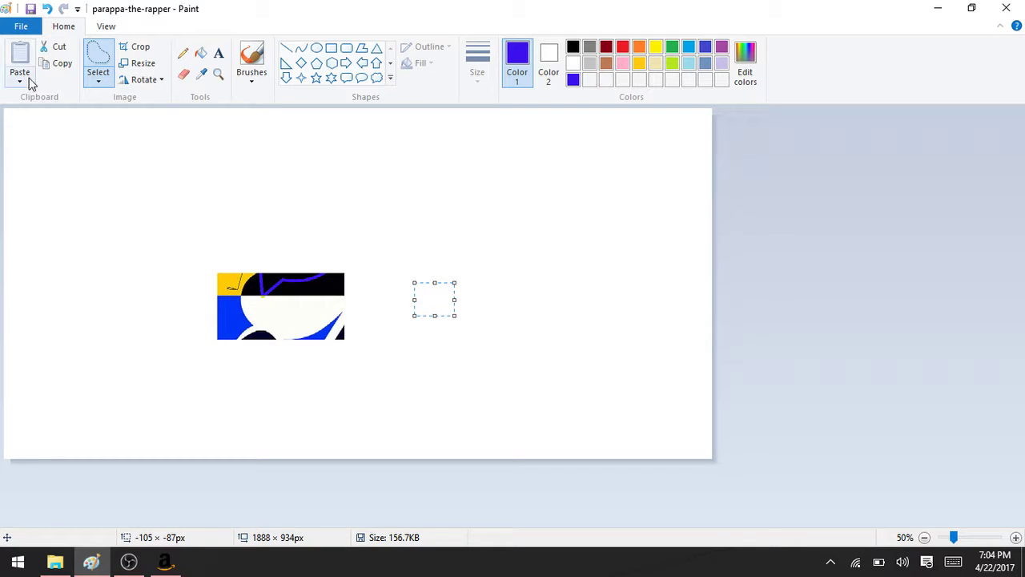
Start a new blank picture without saving the changes to parappa-the-rapper.
click(18, 24)
click(46, 50)
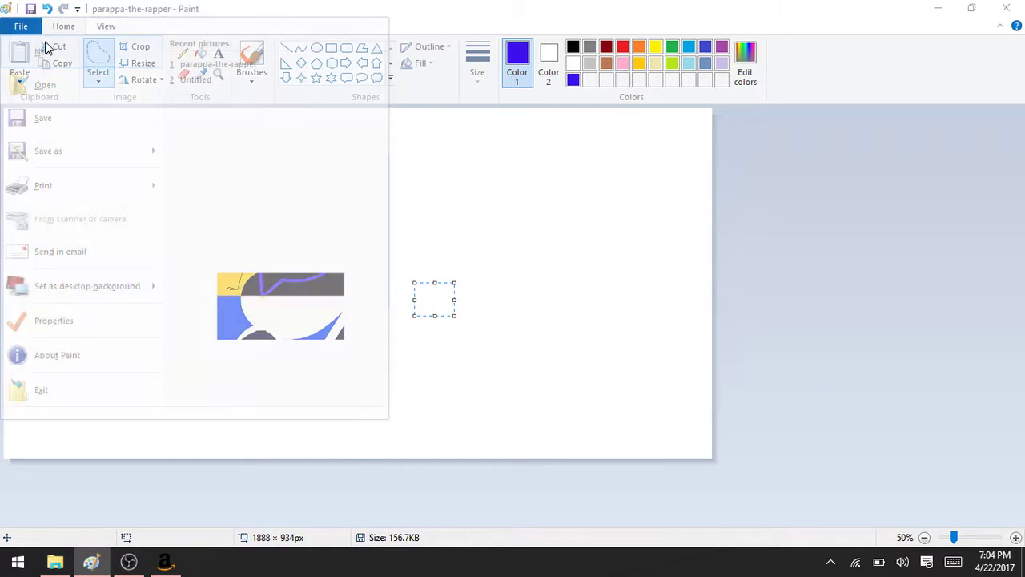
click(536, 290)
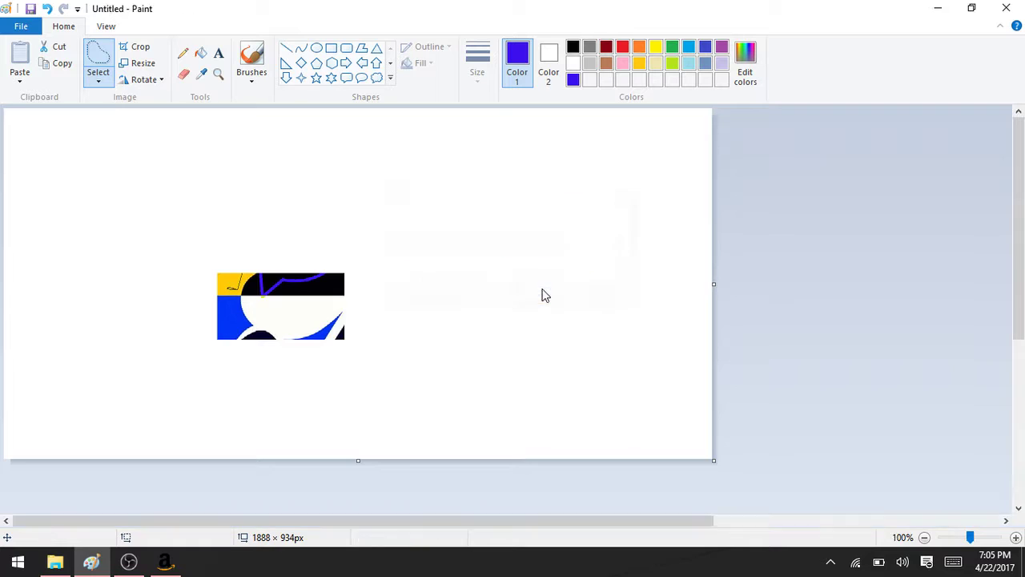
click(18, 25)
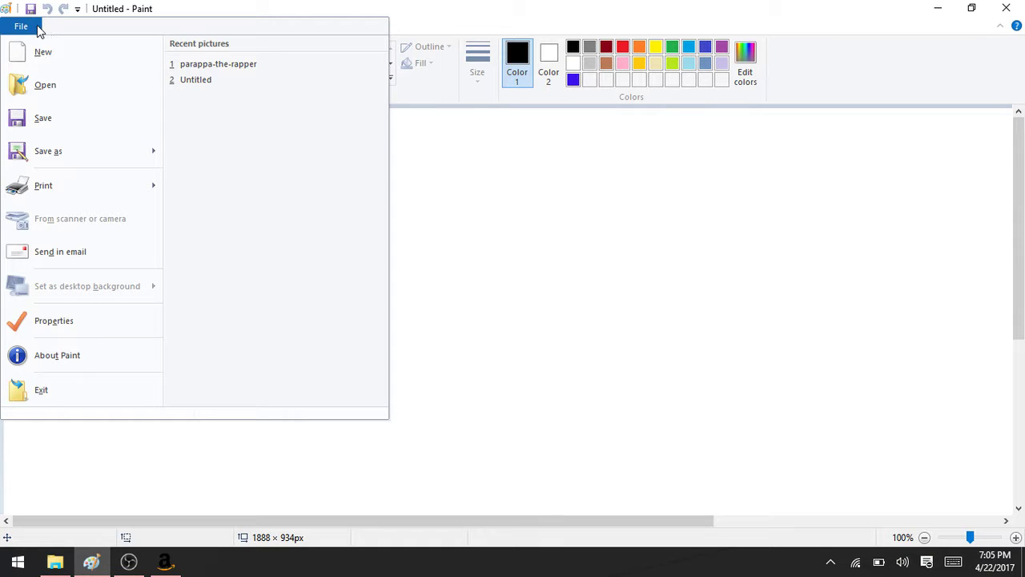
click(37, 27)
click(106, 26)
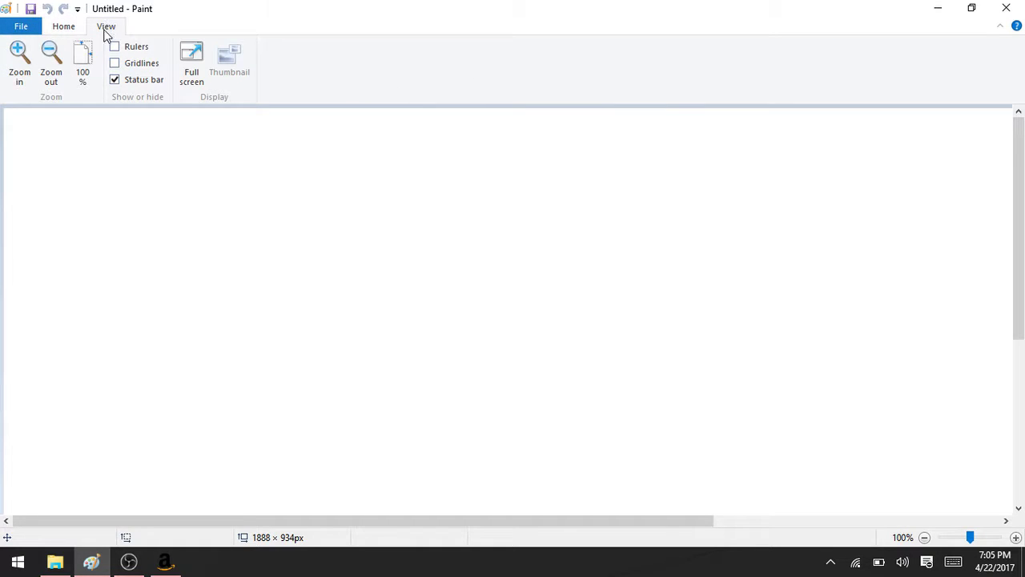
click(63, 25)
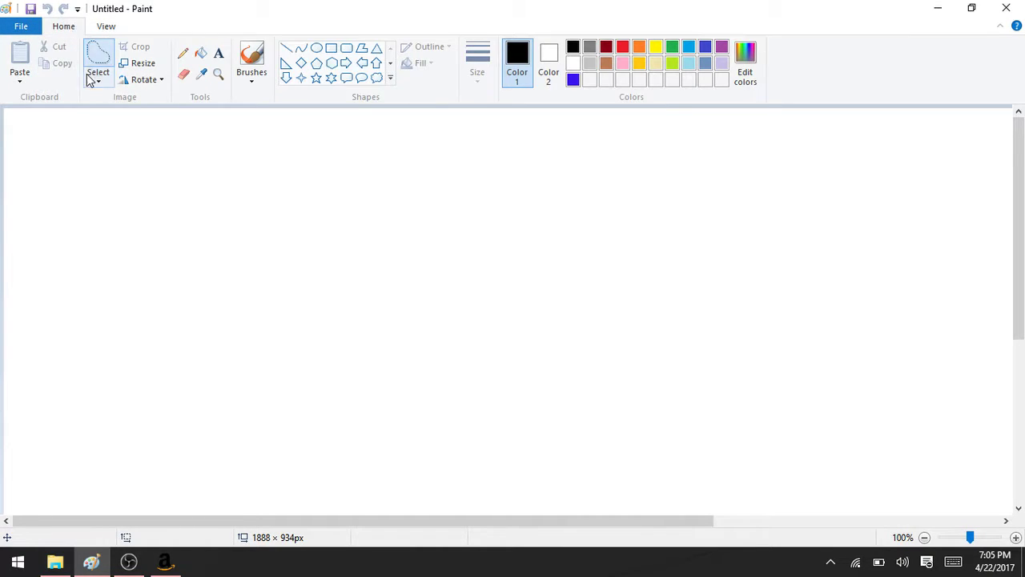
click(19, 76)
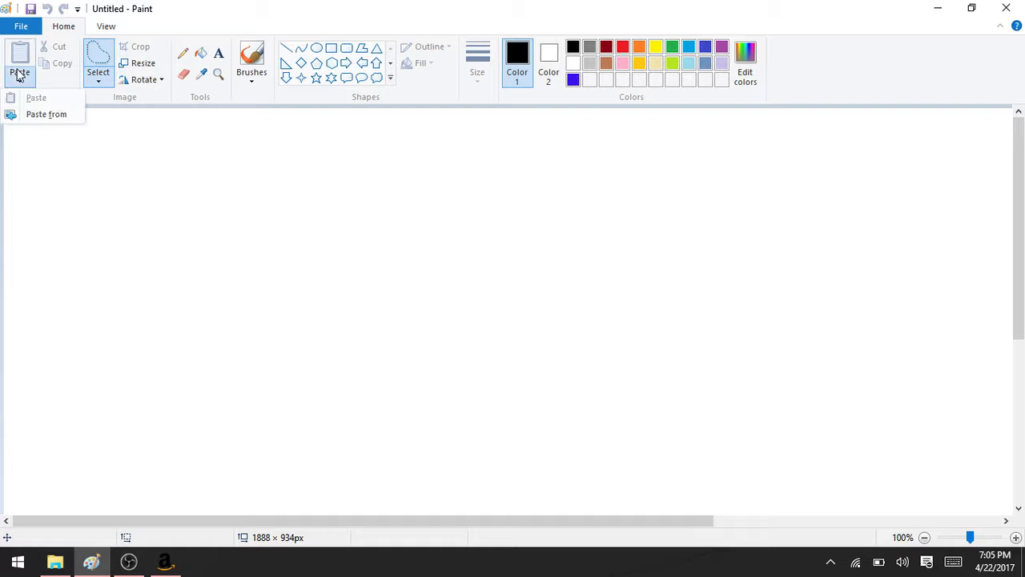
click(46, 114)
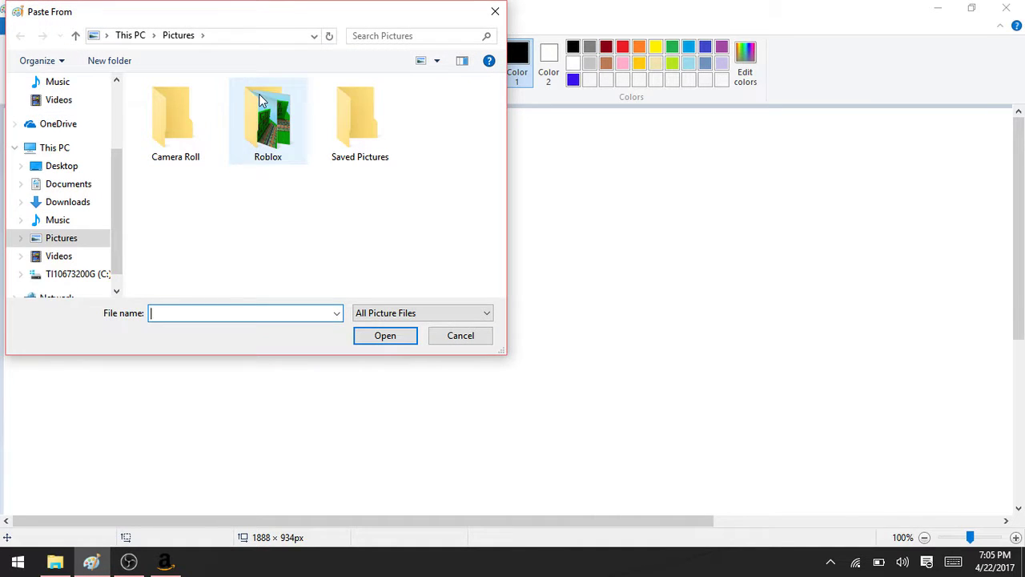
click(168, 138)
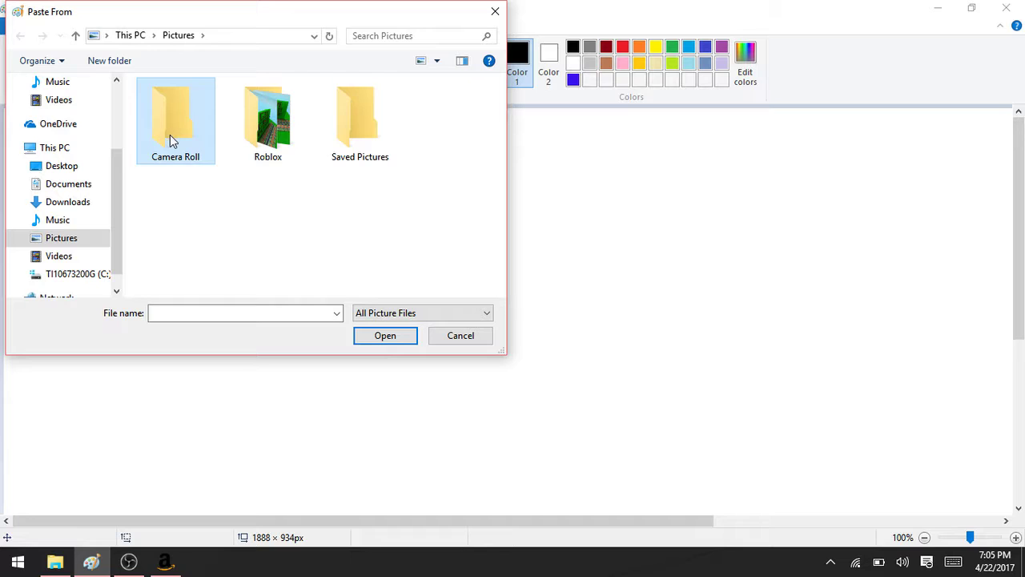
double_click(170, 138)
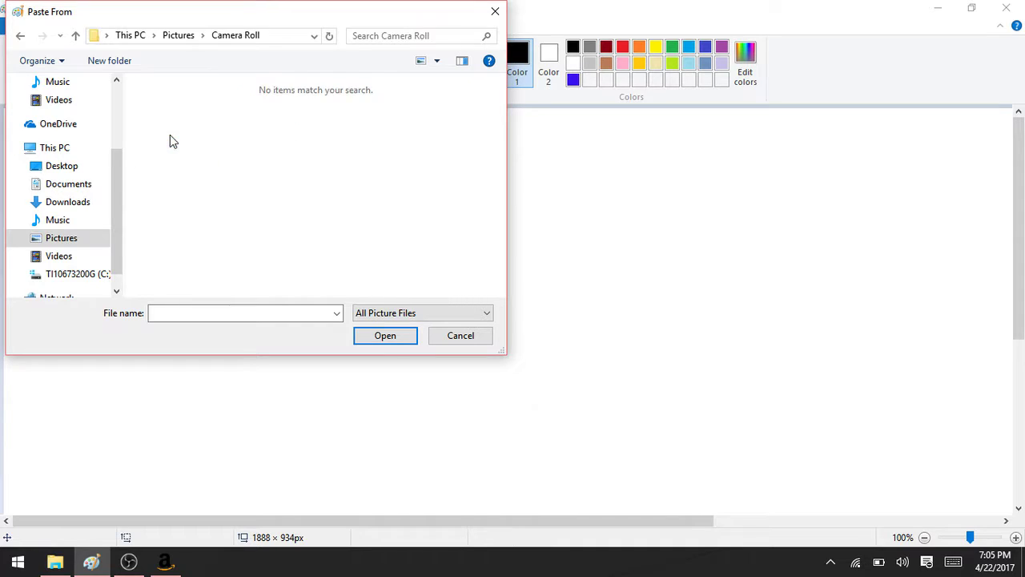
click(495, 10)
Draw a large black brush figure with a round head, two line eyes, a straight mouth and two lines for the body.
mouse_move(546, 207)
mouse_down()
mouse_move(346, 349)
mouse_move(503, 260)
mouse_move(446, 231)
mouse_up()
click(248, 62)
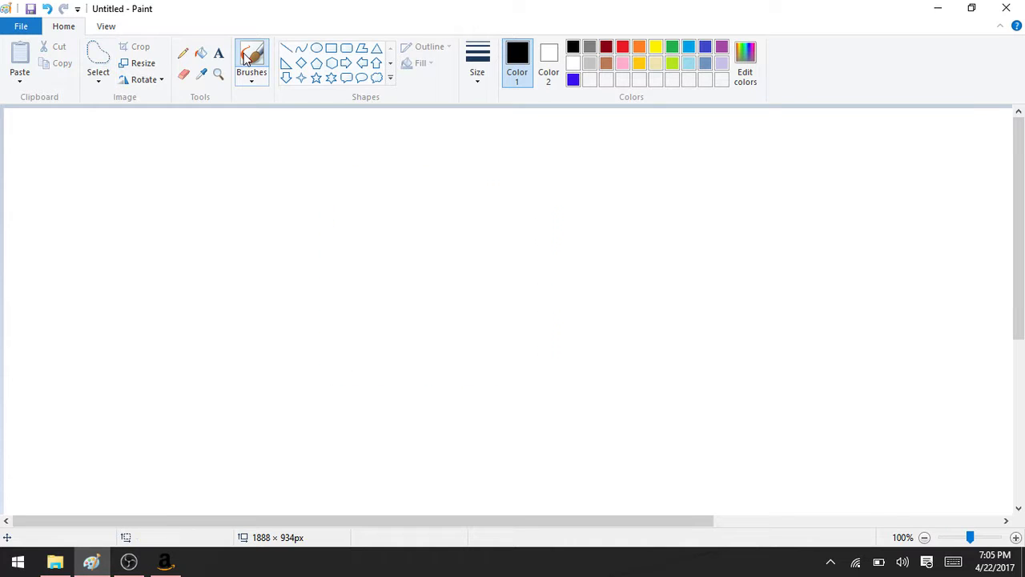
mouse_move(467, 232)
mouse_down()
mouse_move(284, 291)
mouse_move(457, 272)
mouse_move(433, 257)
mouse_up()
drag(386, 262, 393, 306)
mouse_move(337, 258)
mouse_down()
mouse_move(360, 344)
mouse_move(422, 321)
mouse_up()
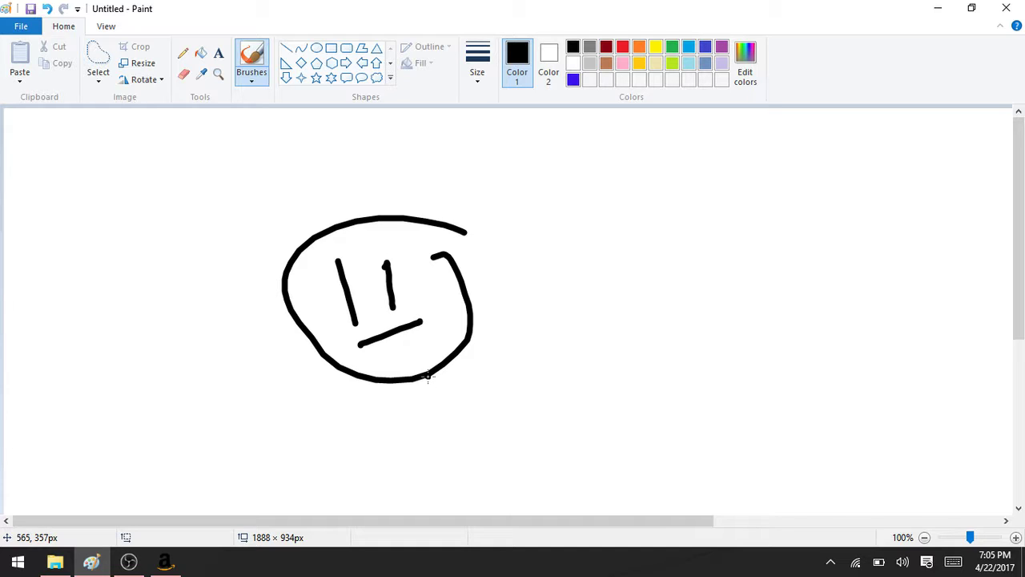
drag(428, 374, 496, 553)
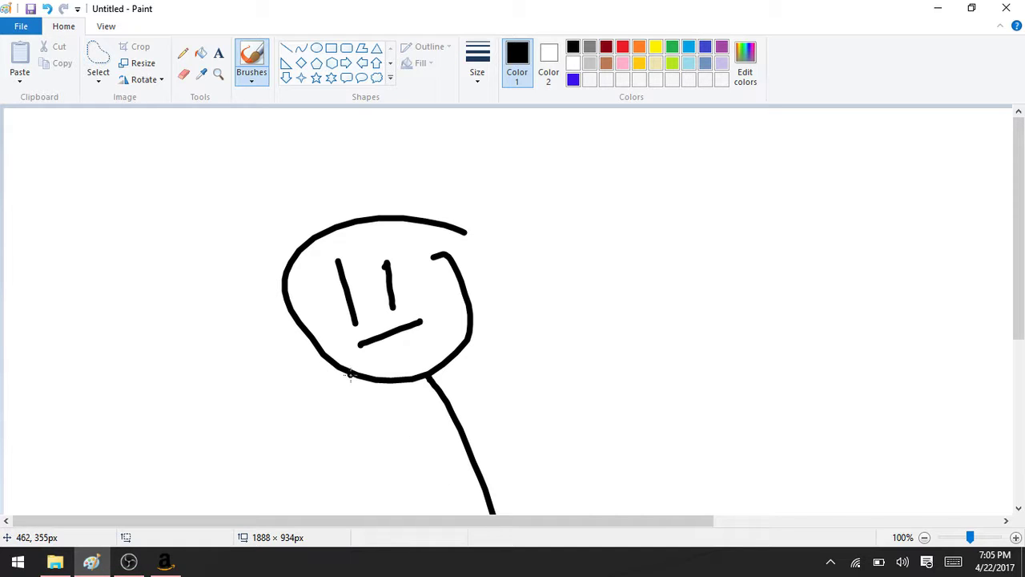
drag(355, 374, 296, 573)
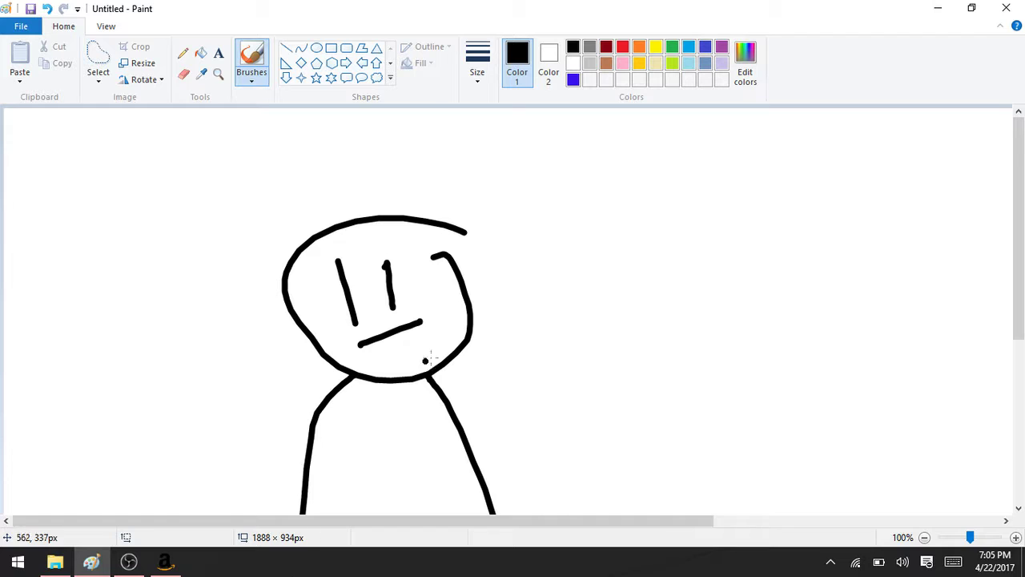
Add the bold 24-point Calibri text "hi" beside the left of the figure's head.
click(219, 54)
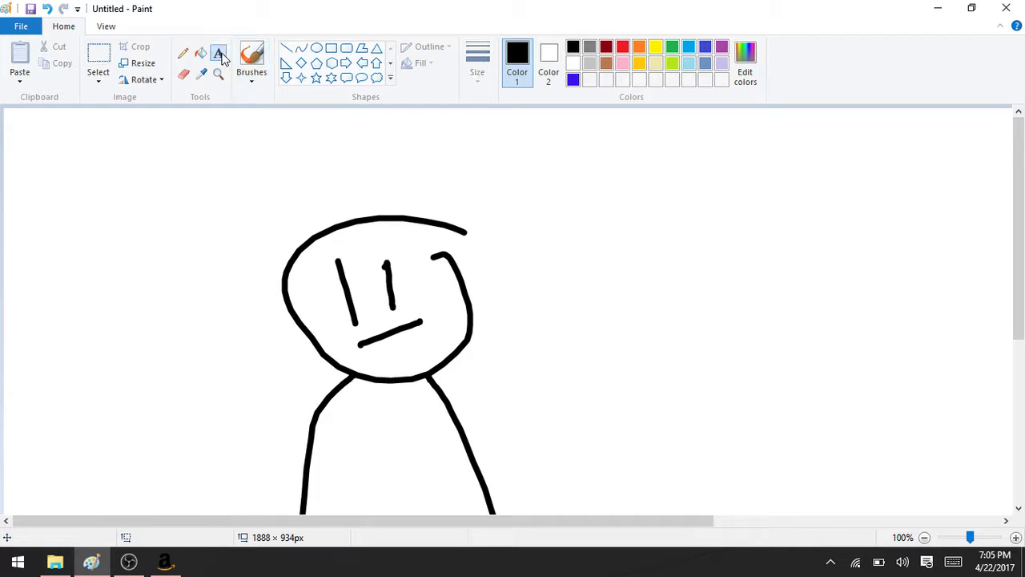
click(154, 255)
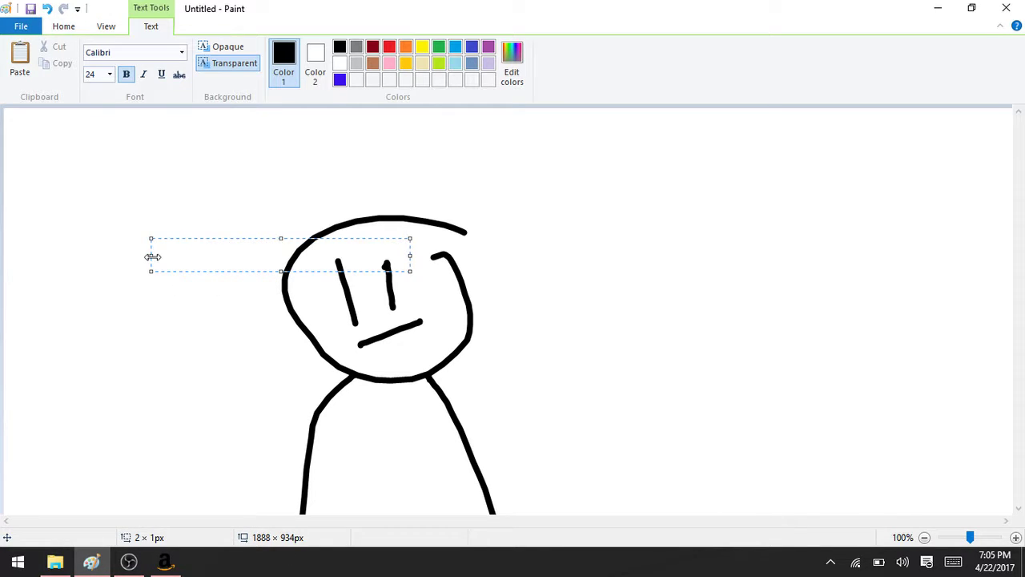
text(hi)
key(Return)
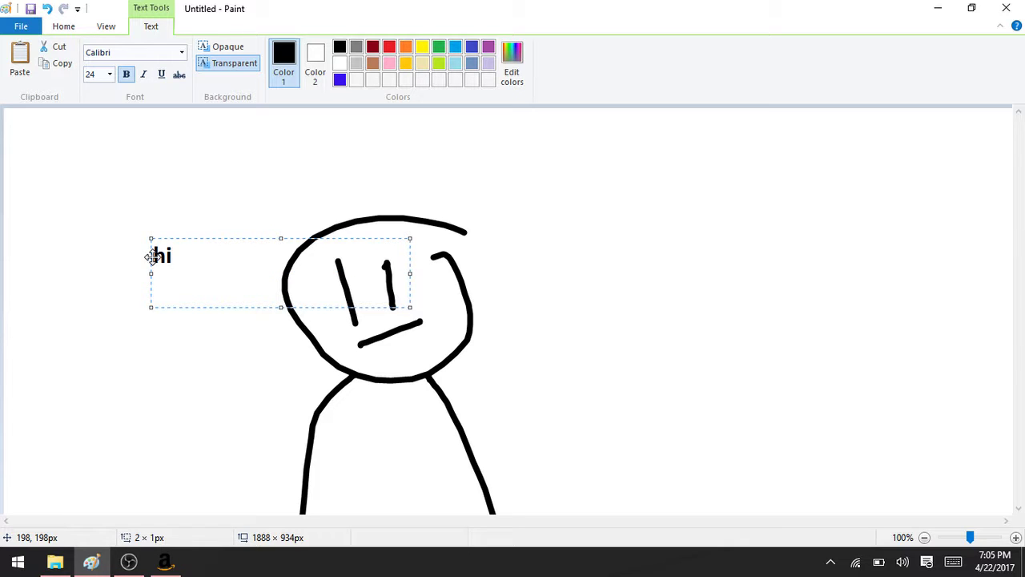
click(333, 157)
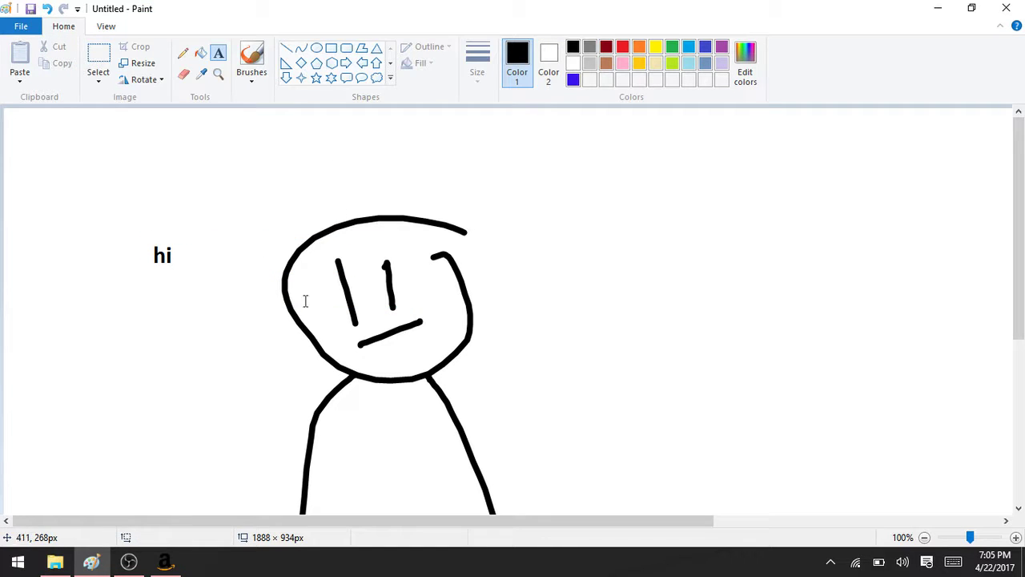
Draw a thin leaf-shaped pencil outline right of the head and a small brushed face hanging from the canvas's upper edge.
click(182, 56)
mouse_move(672, 242)
mouse_down()
mouse_move(526, 264)
mouse_move(683, 300)
mouse_up()
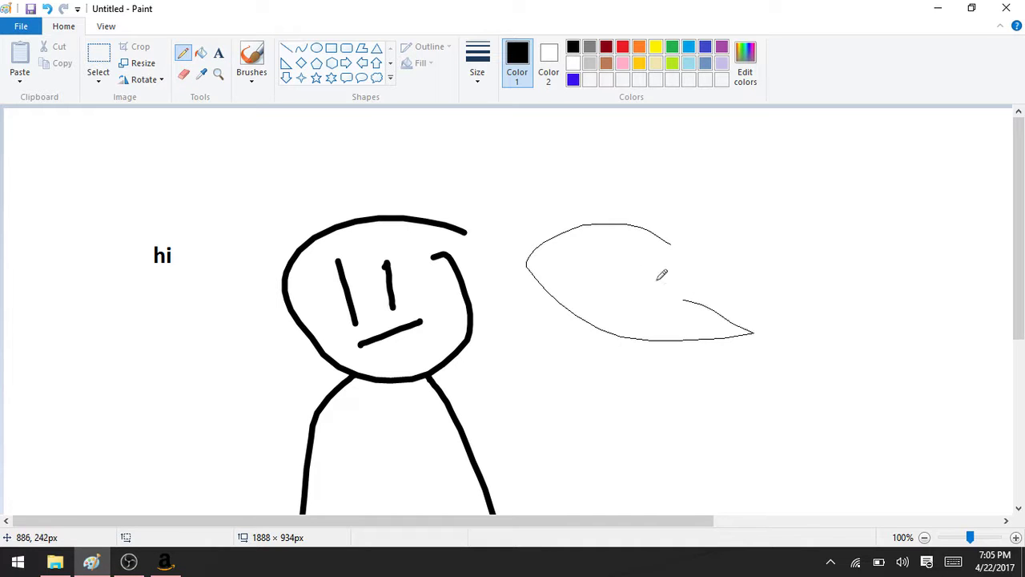
click(252, 60)
mouse_move(296, 152)
mouse_down()
mouse_move(258, 238)
mouse_move(274, 99)
mouse_up()
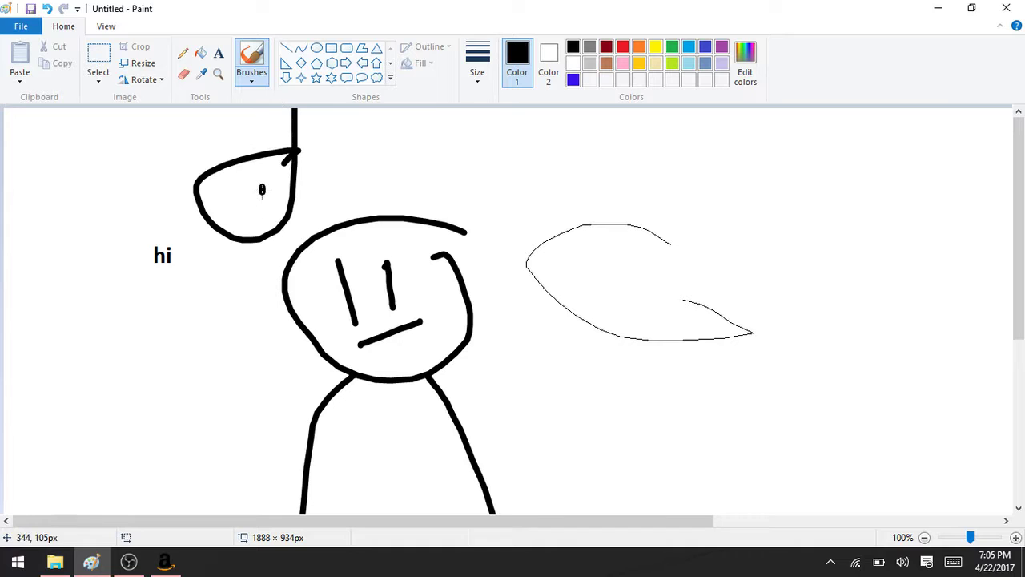
drag(245, 210, 273, 207)
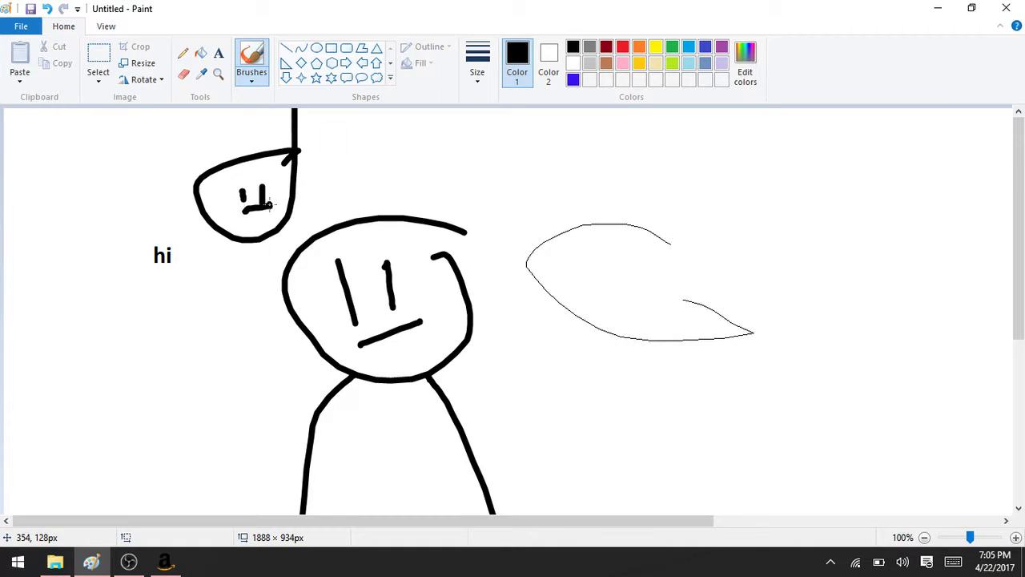
Add the bold 24-point text "XDDDDDDDDDDD" above the leaf-shaped outline.
click(218, 53)
click(523, 140)
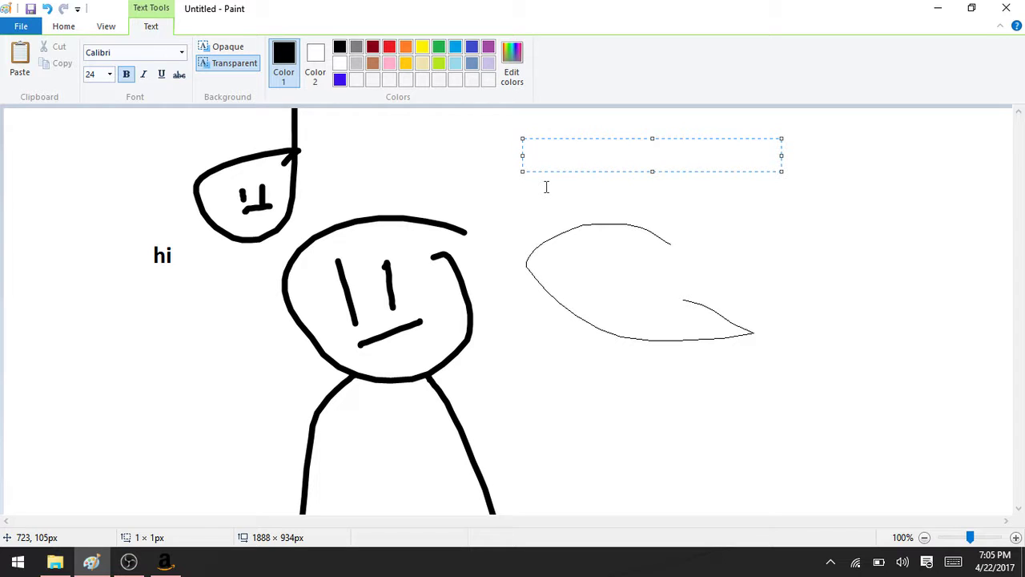
text(XDDDDDDDDDDD)
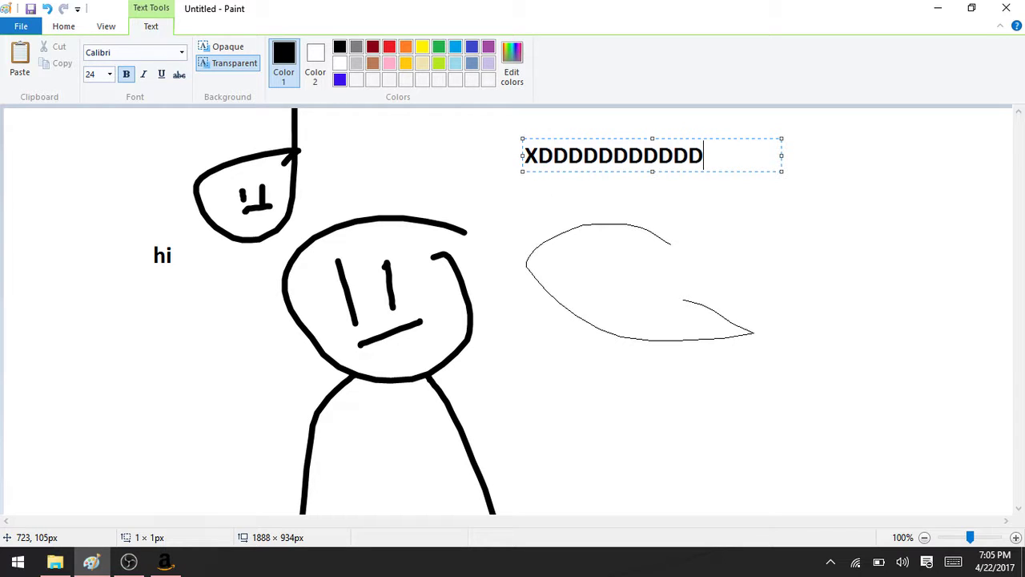
key(Return)
click(460, 163)
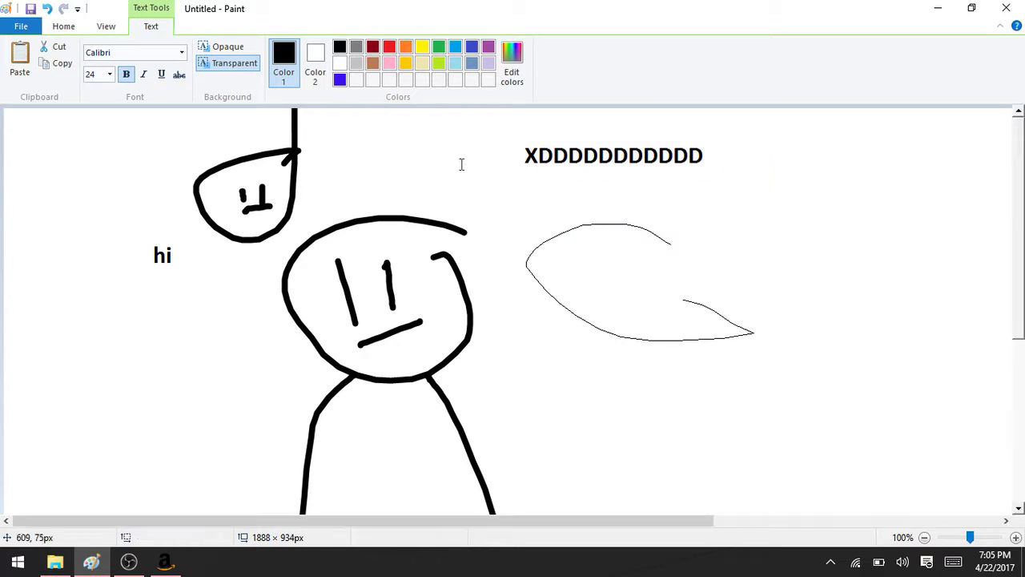
click(21, 26)
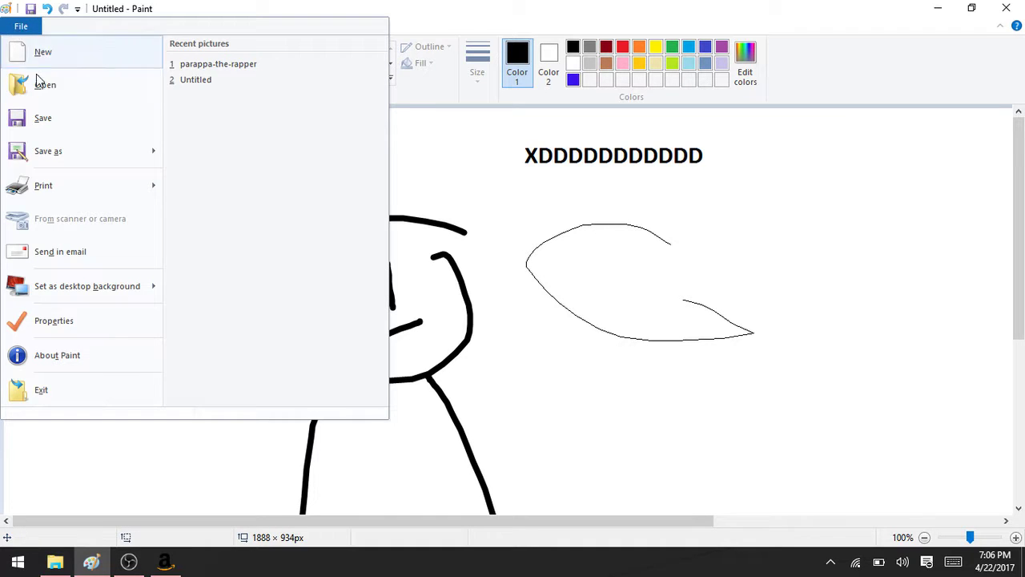
click(556, 181)
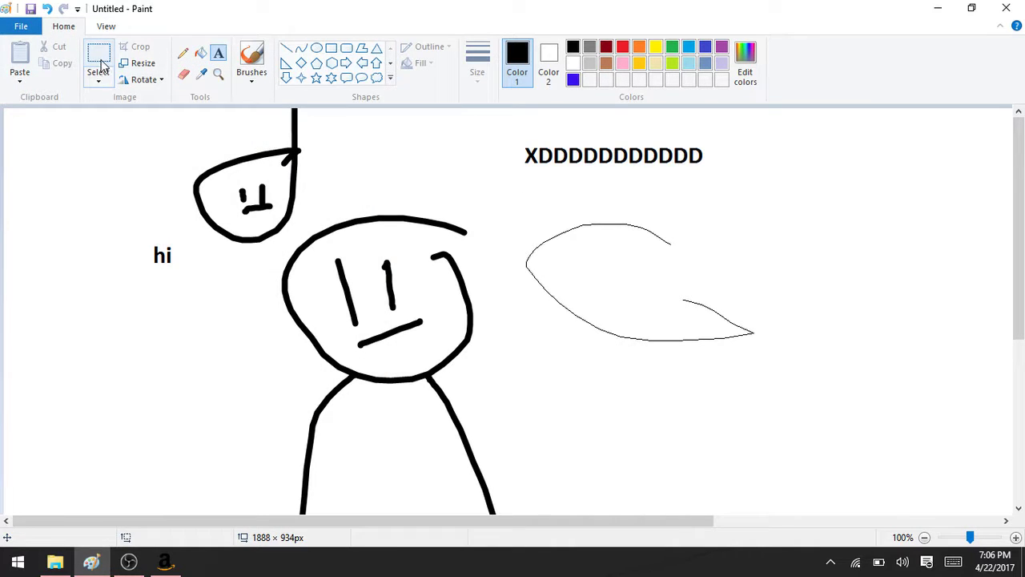
Select the "XDDDDDDDDDDD" text and stretch it across the figure to about 805 × 316 px.
click(98, 64)
mouse_move(509, 137)
mouse_down()
mouse_move(753, 142)
mouse_move(753, 153)
mouse_move(713, 171)
mouse_move(673, 165)
mouse_move(771, 229)
mouse_move(694, 179)
mouse_move(755, 137)
mouse_move(992, 165)
mouse_move(811, 172)
mouse_move(652, 194)
mouse_move(884, 192)
mouse_move(862, 209)
mouse_move(861, 260)
mouse_move(871, 218)
mouse_move(711, 173)
mouse_move(944, 292)
mouse_move(861, 284)
mouse_move(789, 247)
mouse_move(644, 247)
mouse_move(657, 251)
mouse_move(693, 361)
mouse_move(602, 207)
mouse_move(723, 339)
mouse_move(521, 203)
mouse_move(521, 318)
mouse_move(774, 254)
mouse_move(735, 218)
mouse_move(757, 181)
mouse_up()
click(760, 217)
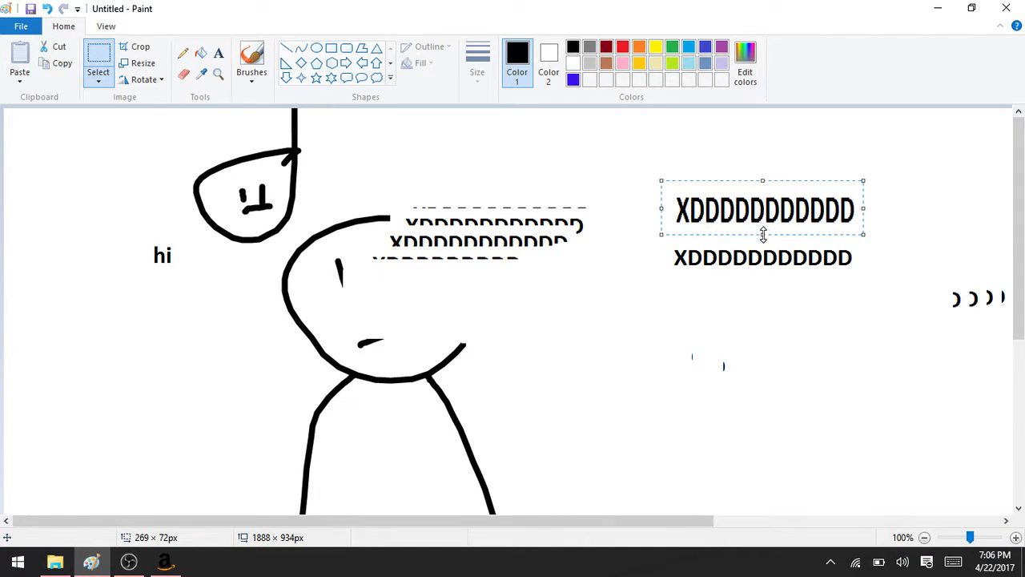
drag(763, 234, 761, 305)
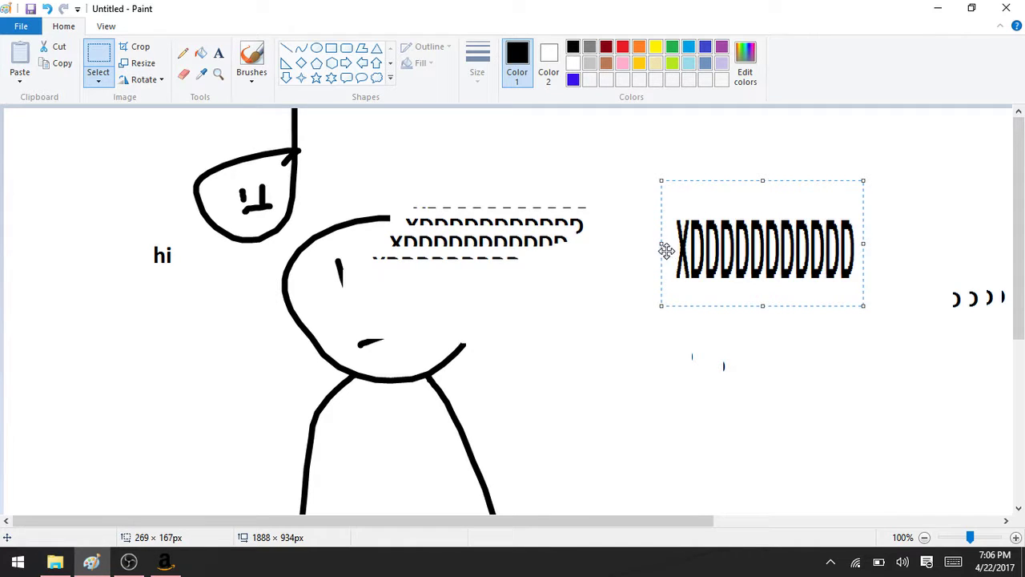
drag(659, 246, 259, 295)
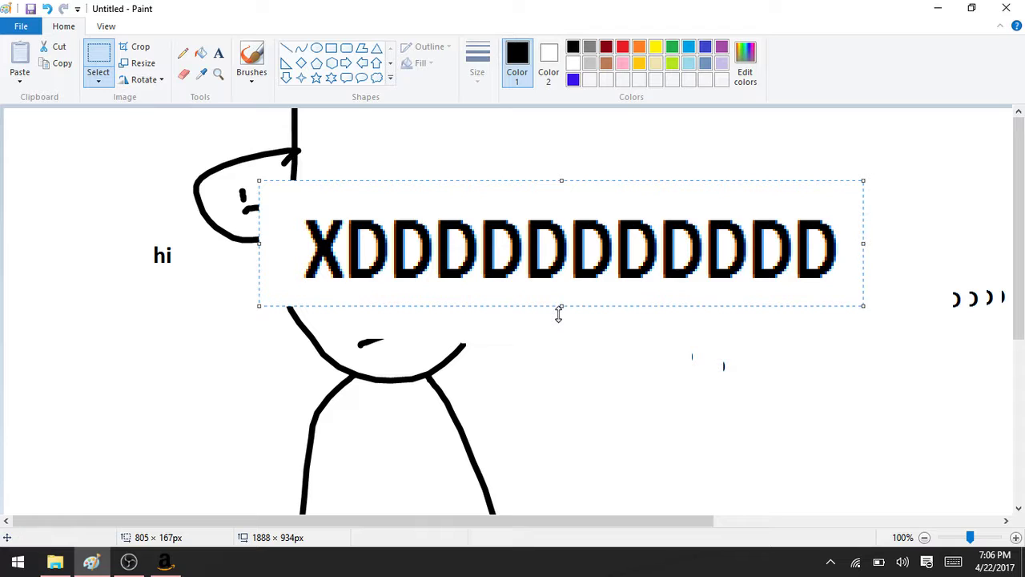
drag(559, 312, 559, 416)
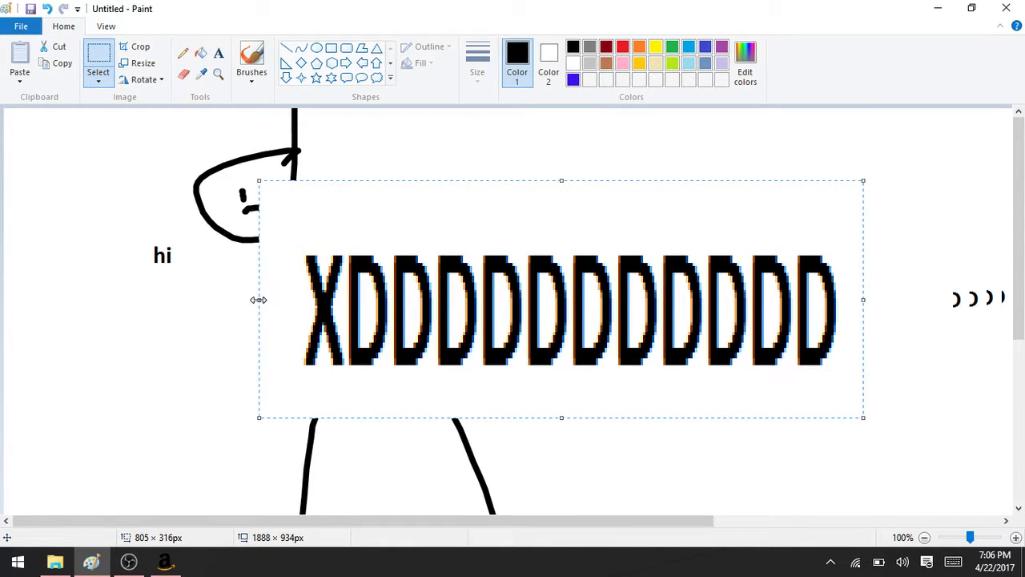
Widen the selected "XDDDDDDDDDDD" text further toward the canvas's left side and move it up over the figure's head.
drag(258, 300, 110, 316)
drag(403, 286, 405, 201)
drag(313, 393, 317, 405)
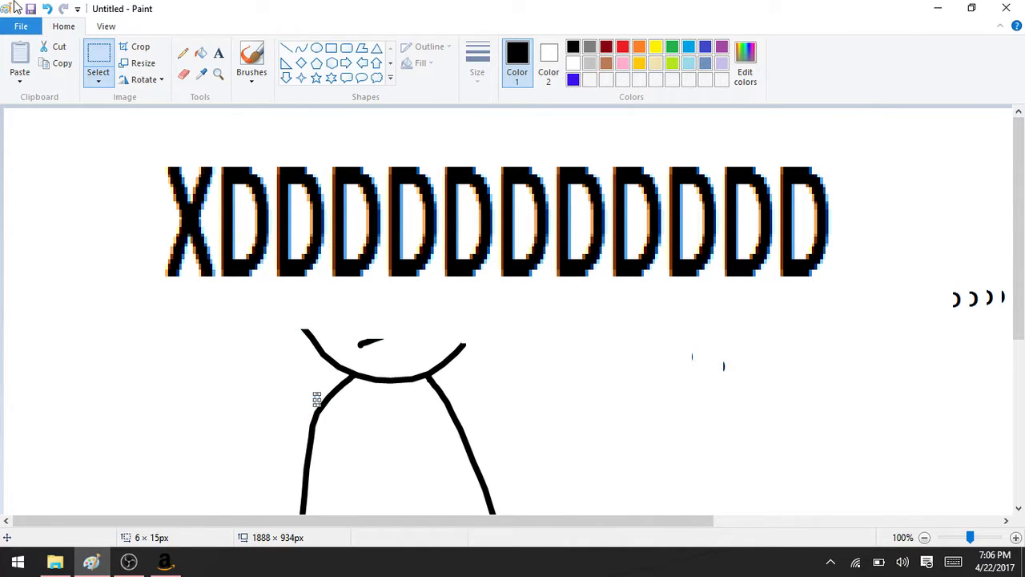
Start a new blank picture, discarding the current doodle without saving.
click(21, 25)
click(39, 50)
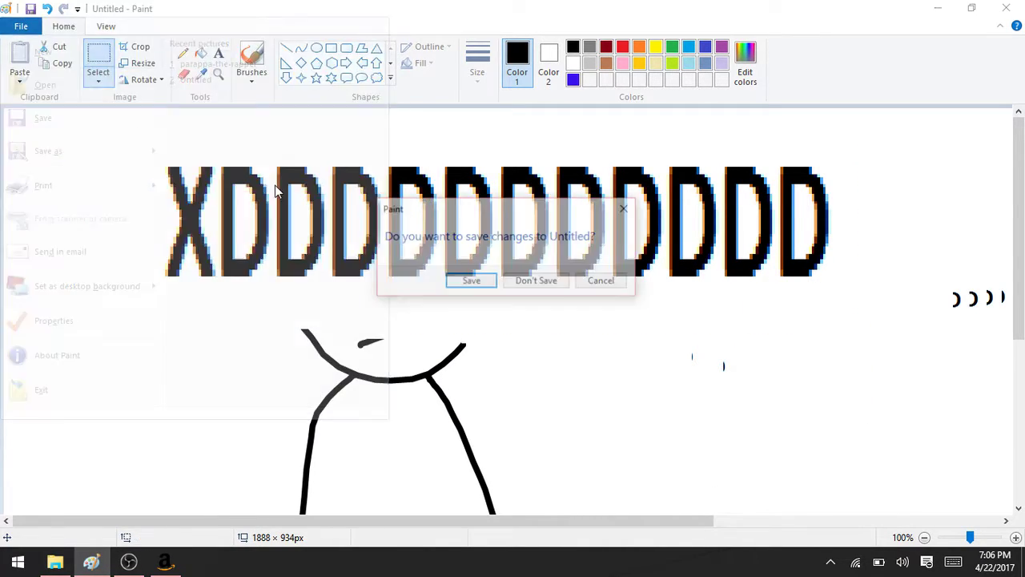
click(537, 284)
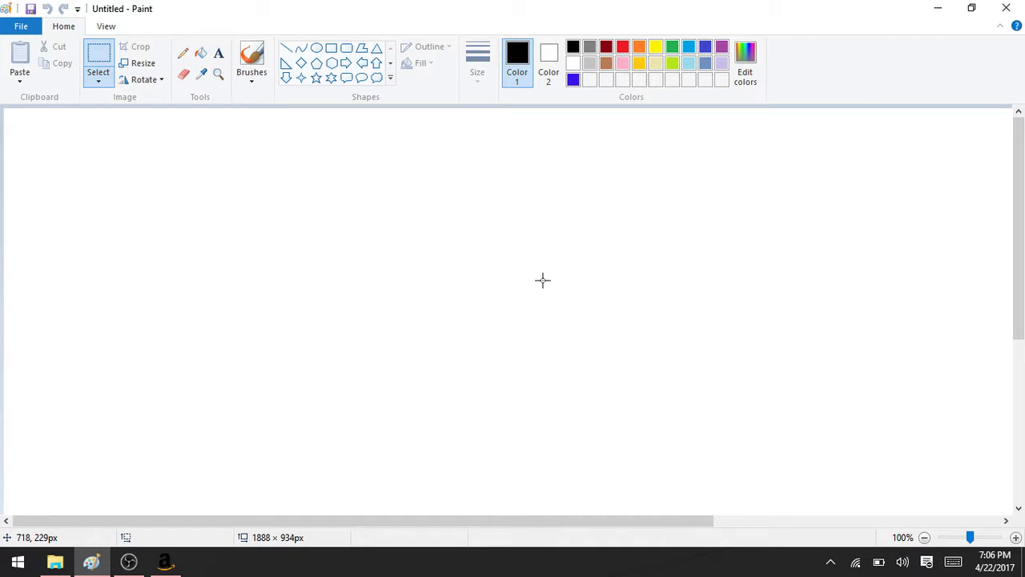
View the blank canvas in full screen and return to the editing view.
click(103, 27)
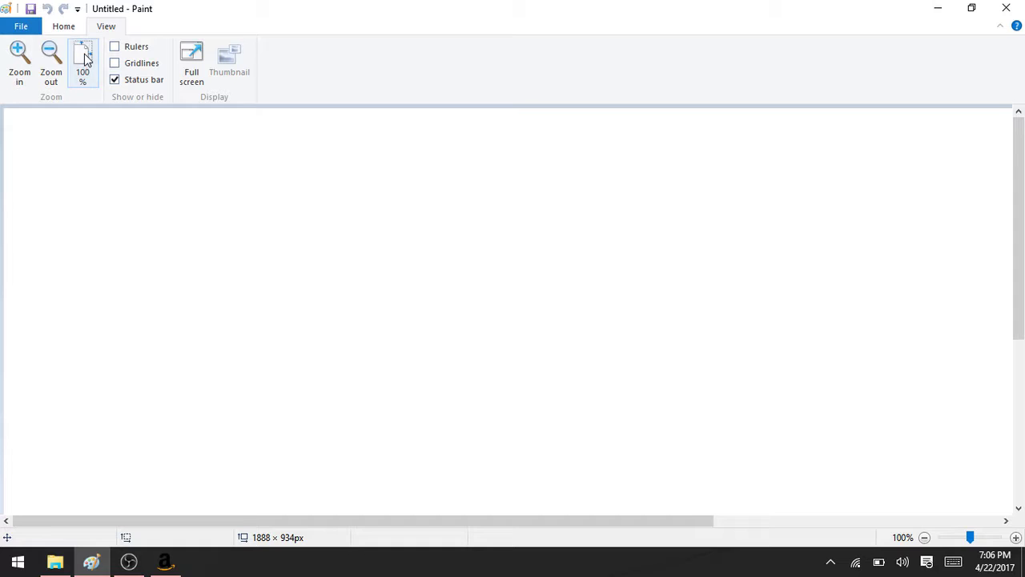
click(196, 61)
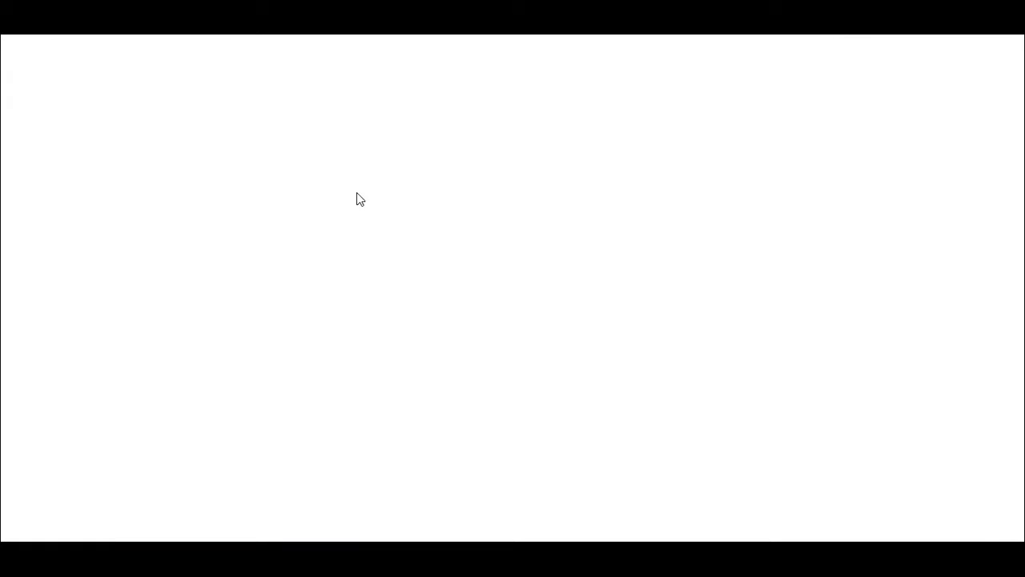
click(361, 199)
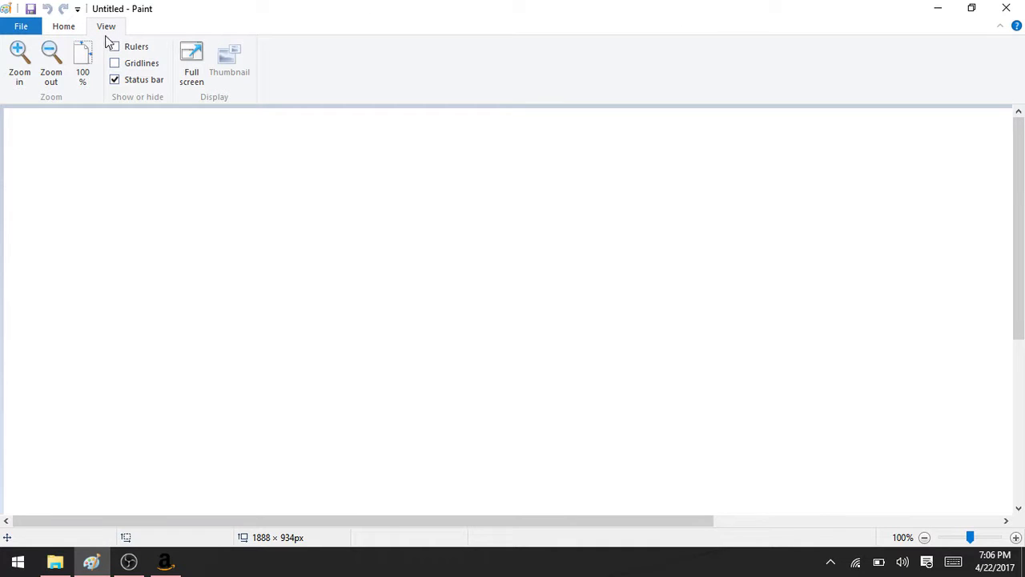
Reset the canvas to its default size of 819 × 460 px in the image properties.
click(21, 28)
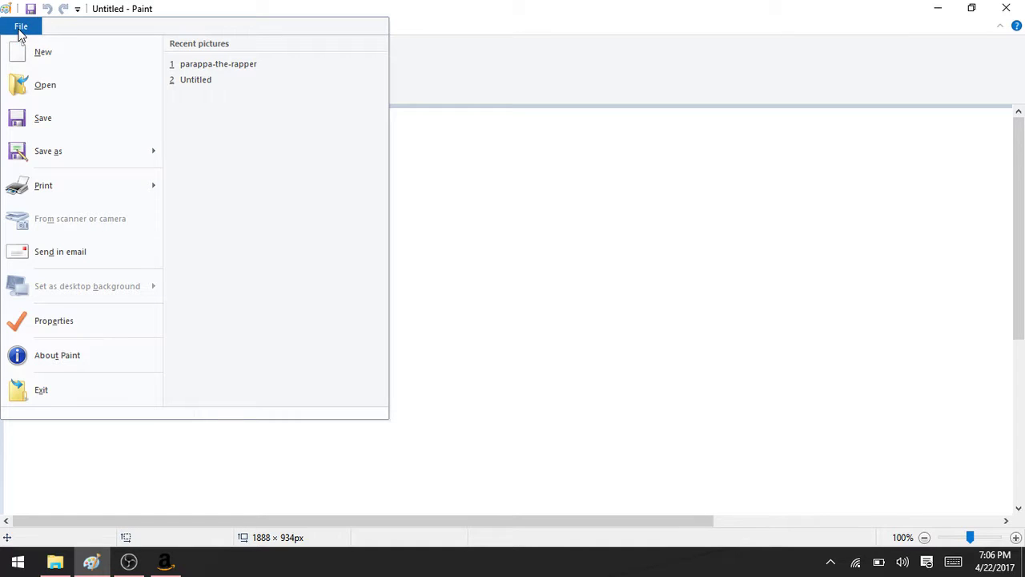
click(81, 321)
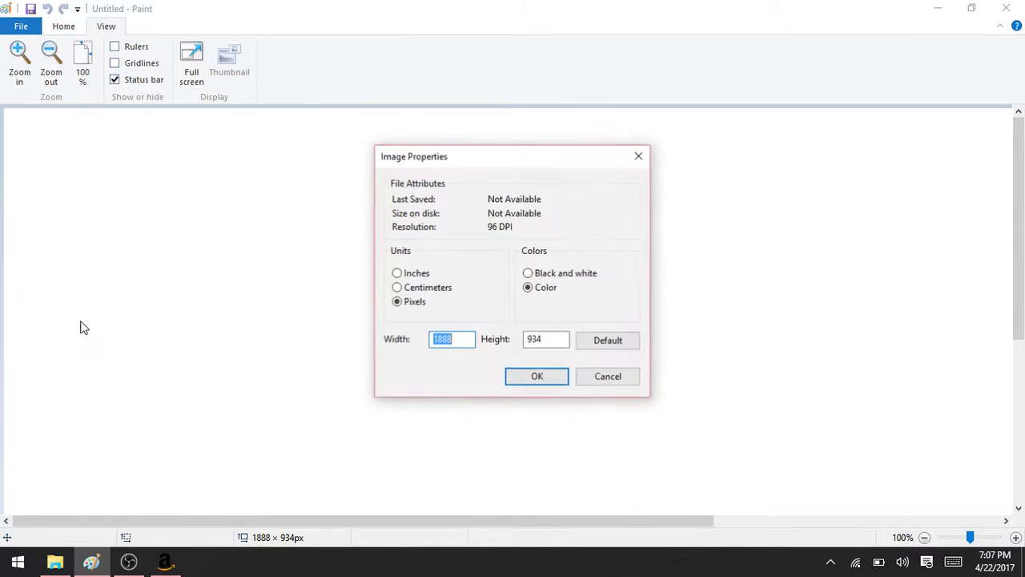
click(584, 349)
click(537, 378)
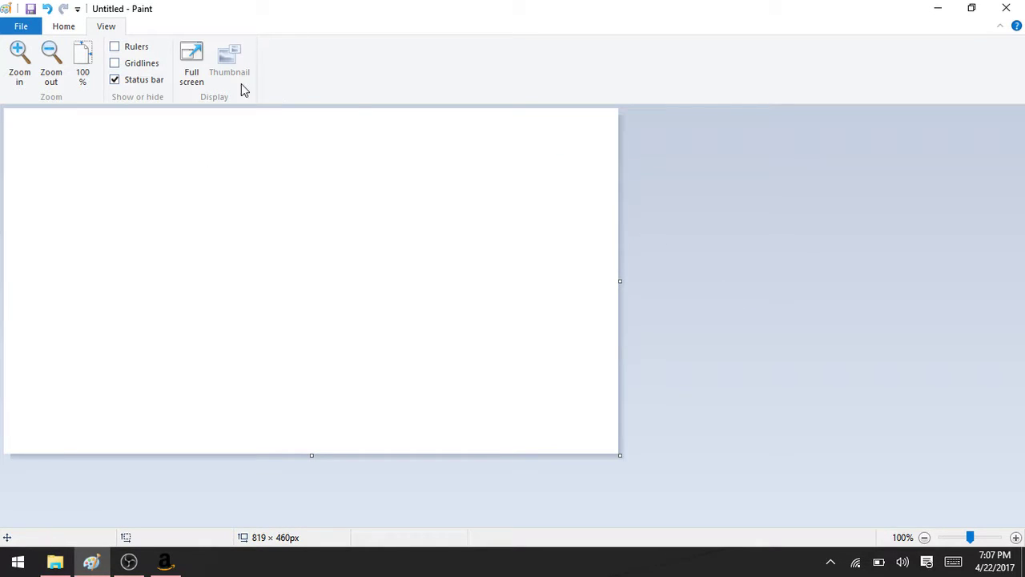
Brush a light yellow figure right of the canvas's centre, with a simple face and two body lines reaching the lower edge.
click(61, 26)
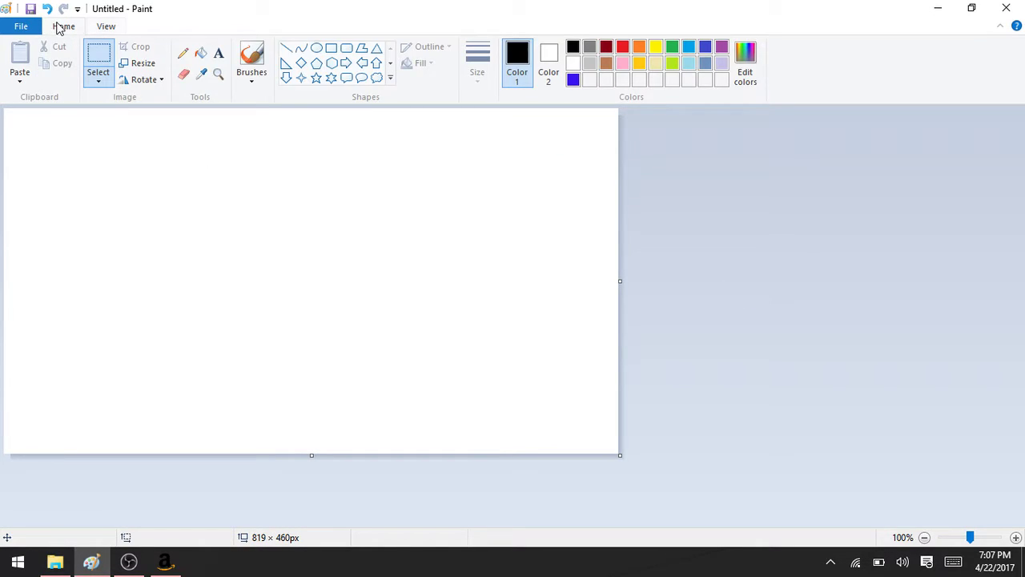
click(1015, 538)
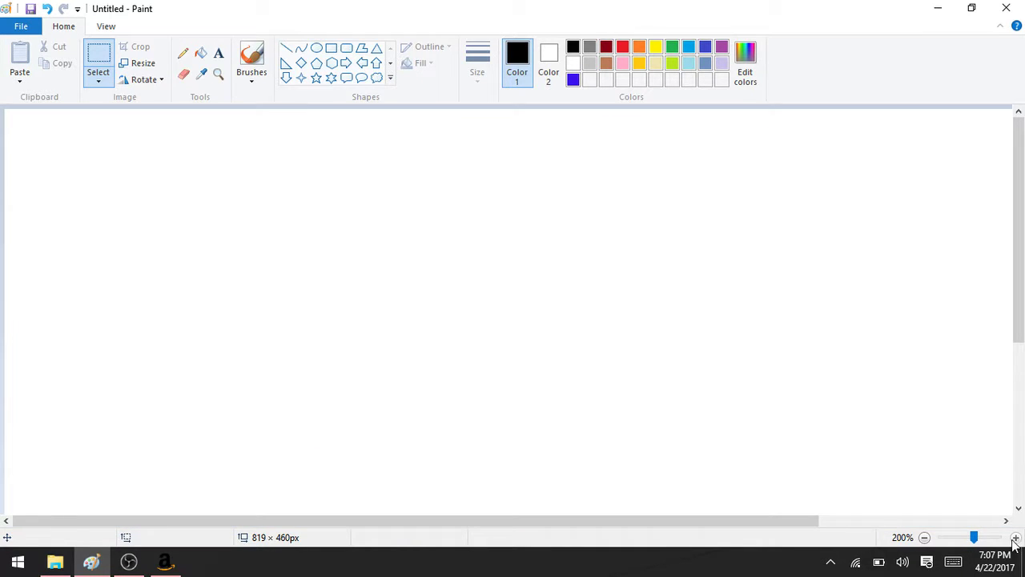
click(925, 537)
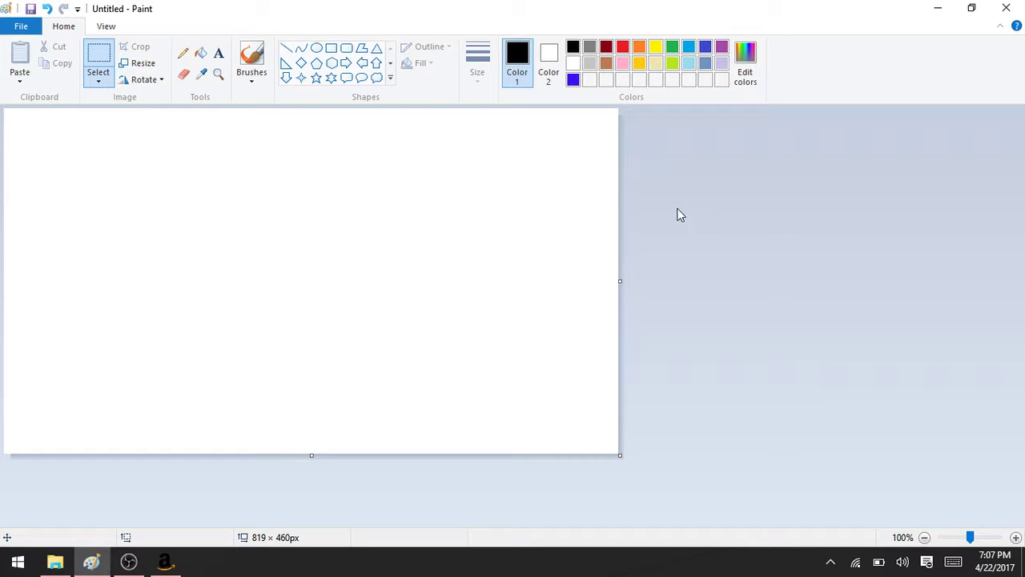
click(642, 60)
click(656, 63)
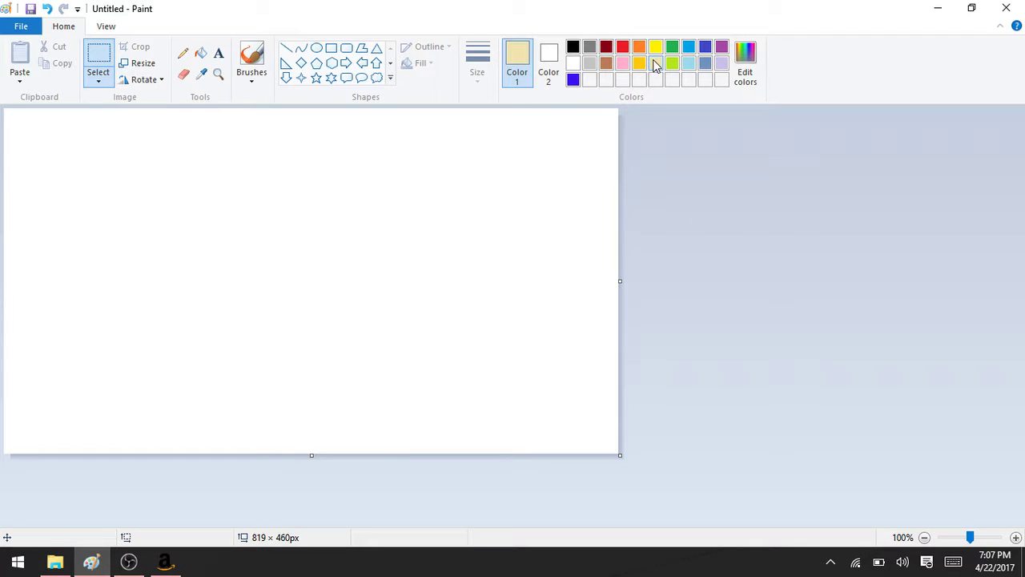
click(253, 73)
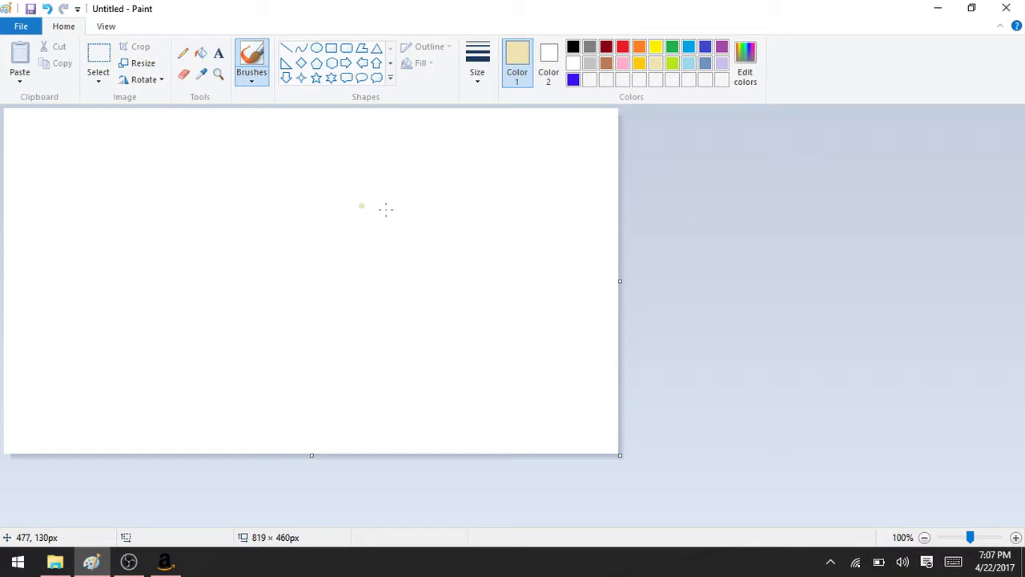
mouse_move(440, 205)
mouse_down()
mouse_move(378, 248)
mouse_move(458, 279)
mouse_move(460, 219)
mouse_move(439, 207)
mouse_up()
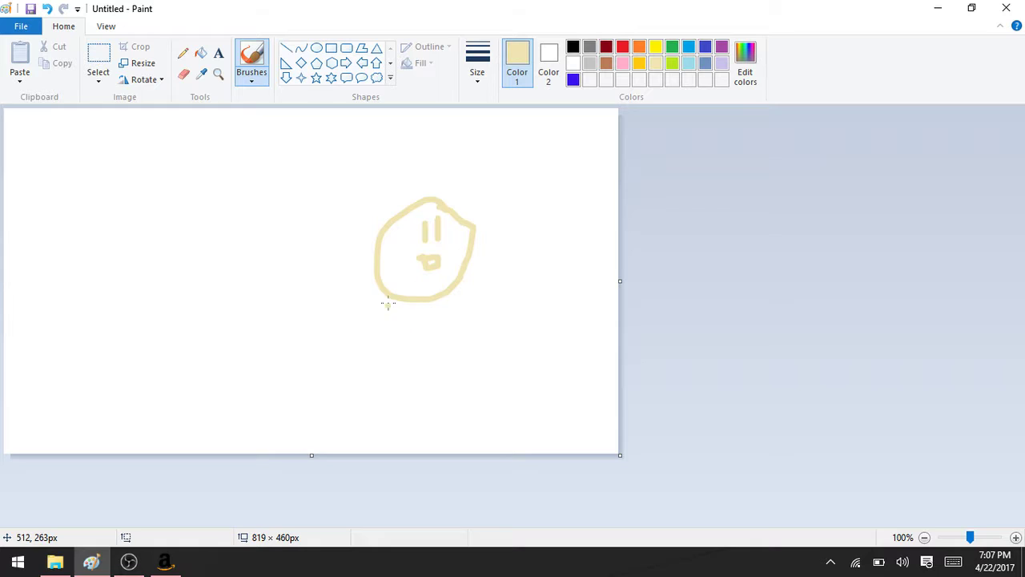
drag(388, 297, 347, 524)
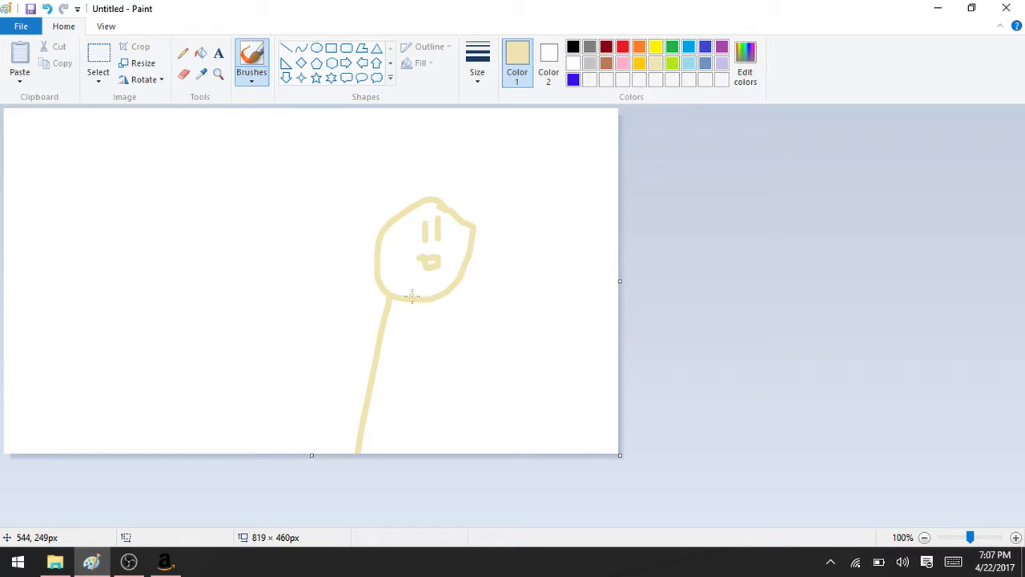
drag(453, 324, 488, 453)
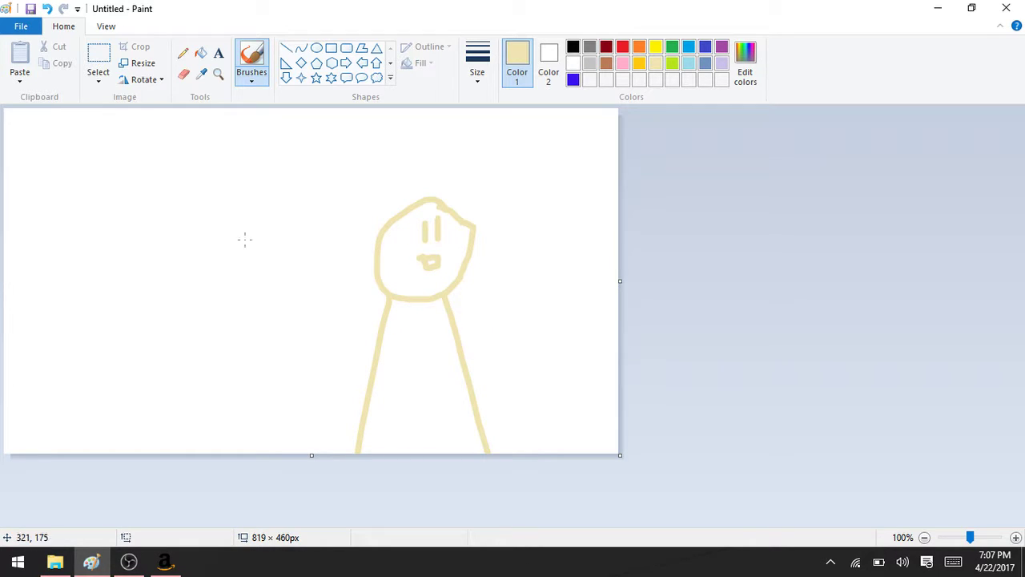
Add the light yellow bold 24-point Calibri text "HELLO MEMMEMEMEMEMEMEEMMEEMMEMESSSSS" left of the figure's head.
click(218, 53)
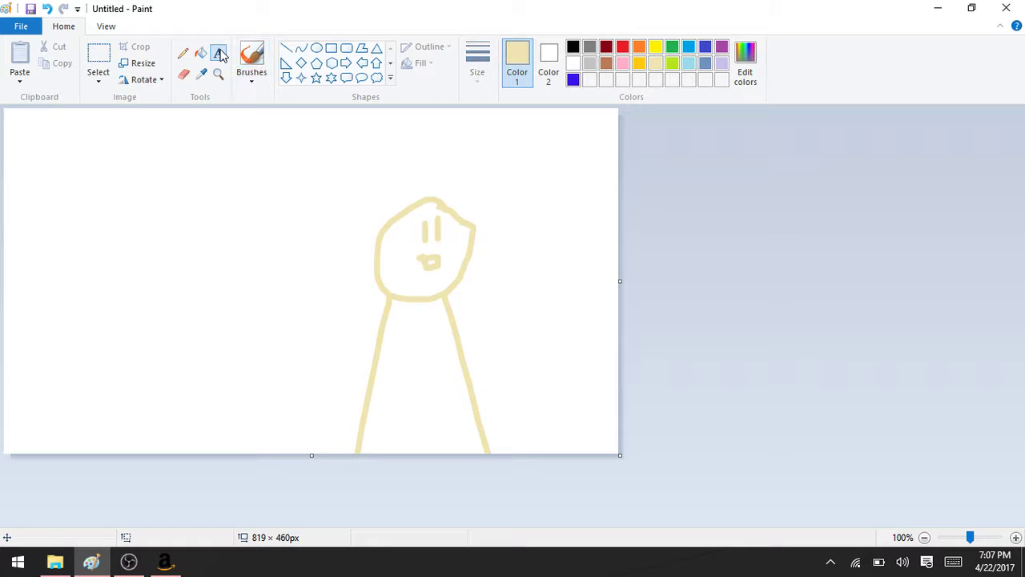
click(131, 204)
text(HELLO)
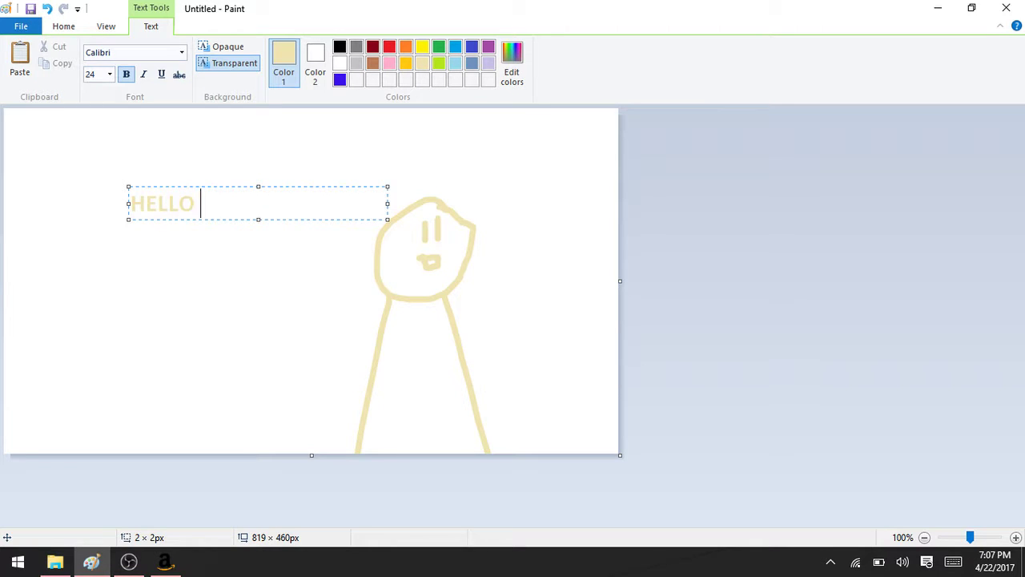
text( MEMMEMEMEMEMEMEEMMEEMM)
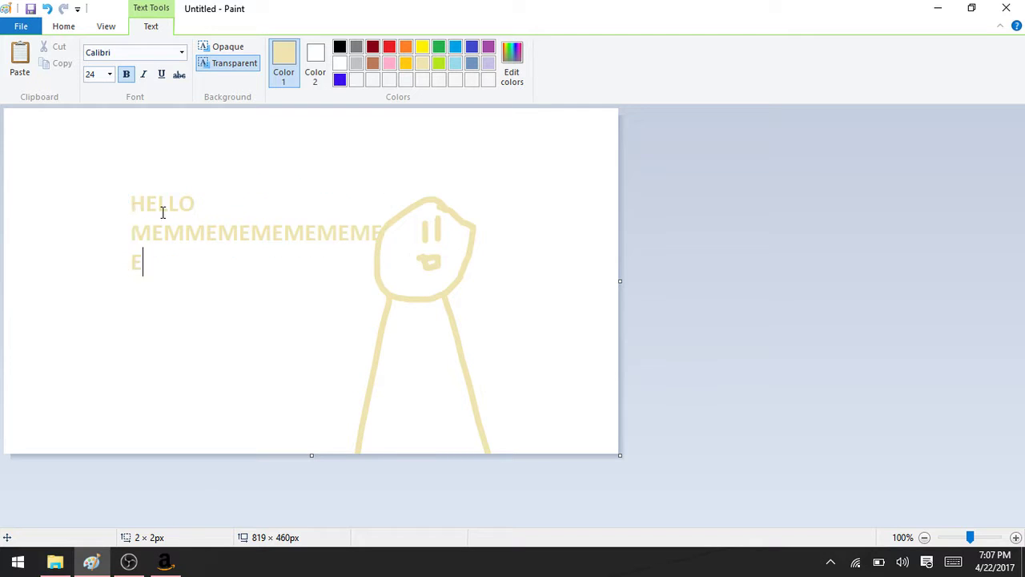
text(EMESSSSS)
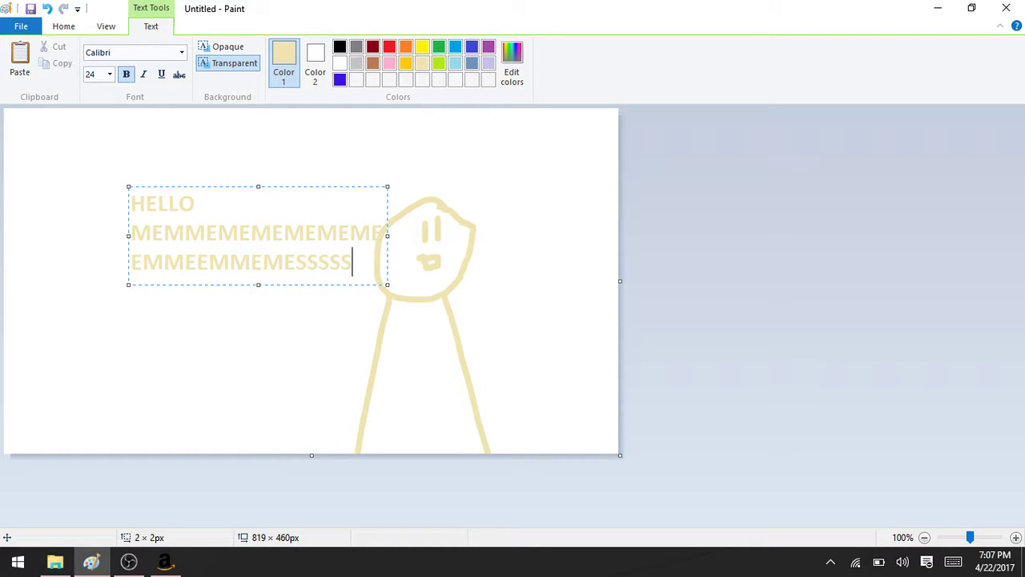
key(Return)
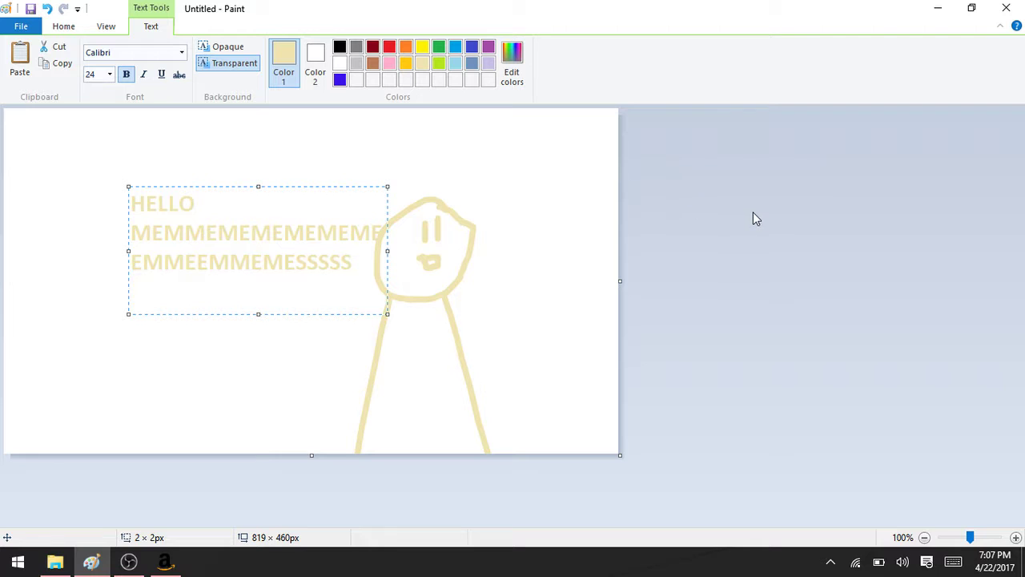
click(609, 195)
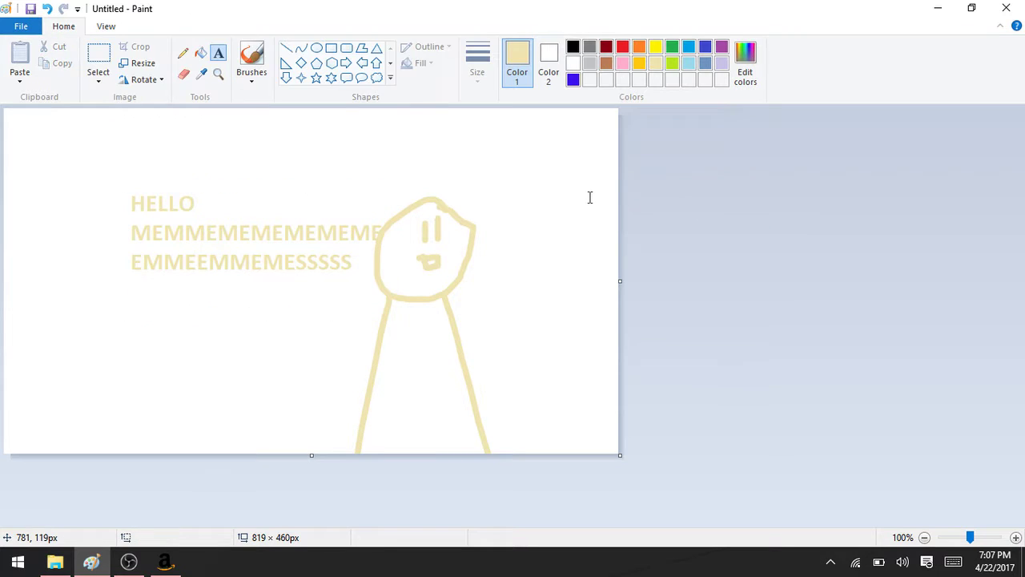
Select the text block, stretch it to 544 × 120 px and move it off the canvas past the upper edge.
click(92, 59)
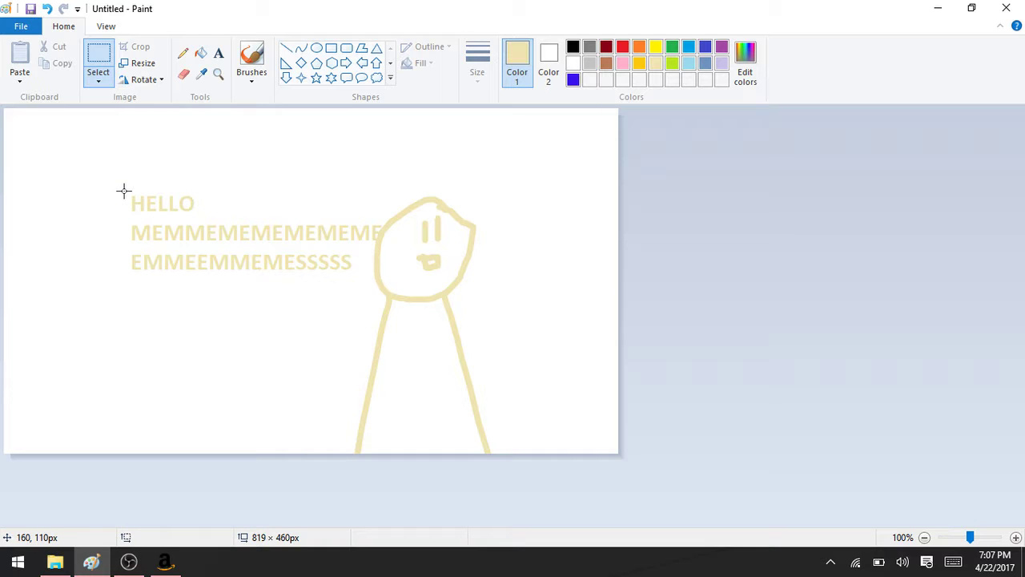
drag(123, 190, 382, 280)
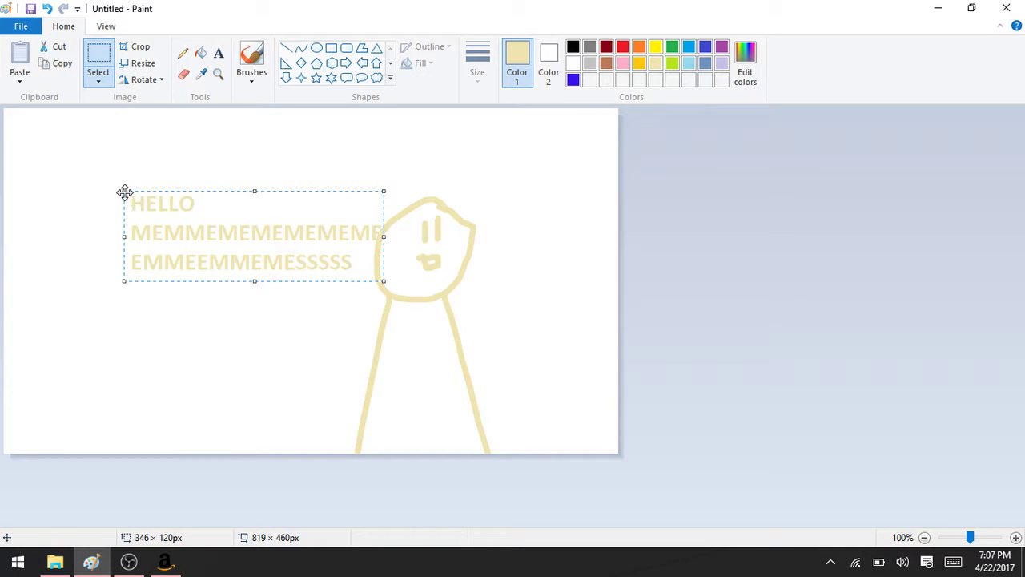
drag(124, 192, 71, 180)
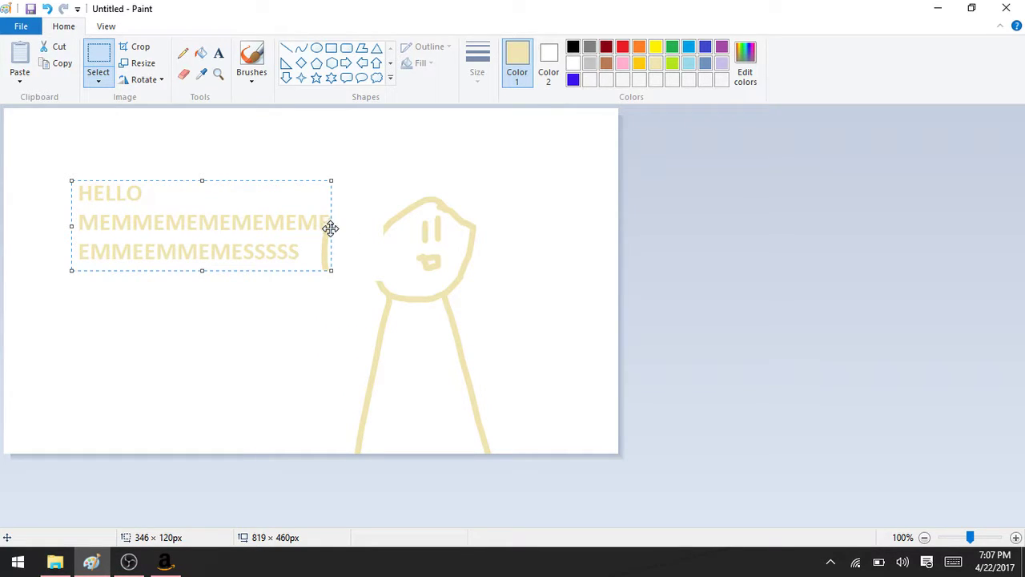
drag(332, 228, 479, 241)
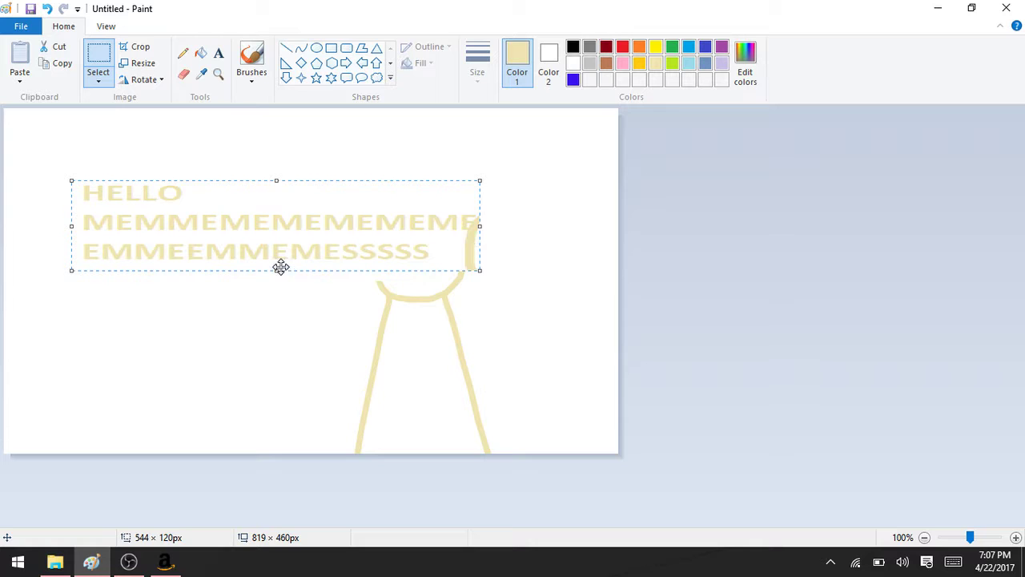
mouse_move(281, 269)
mouse_down()
mouse_move(277, 316)
mouse_move(272, 275)
mouse_move(198, 200)
mouse_move(236, 293)
mouse_move(243, 419)
mouse_move(141, 246)
mouse_move(395, 240)
mouse_move(291, 169)
mouse_move(244, 64)
mouse_move(412, 86)
mouse_up()
drag(381, 141, 383, 146)
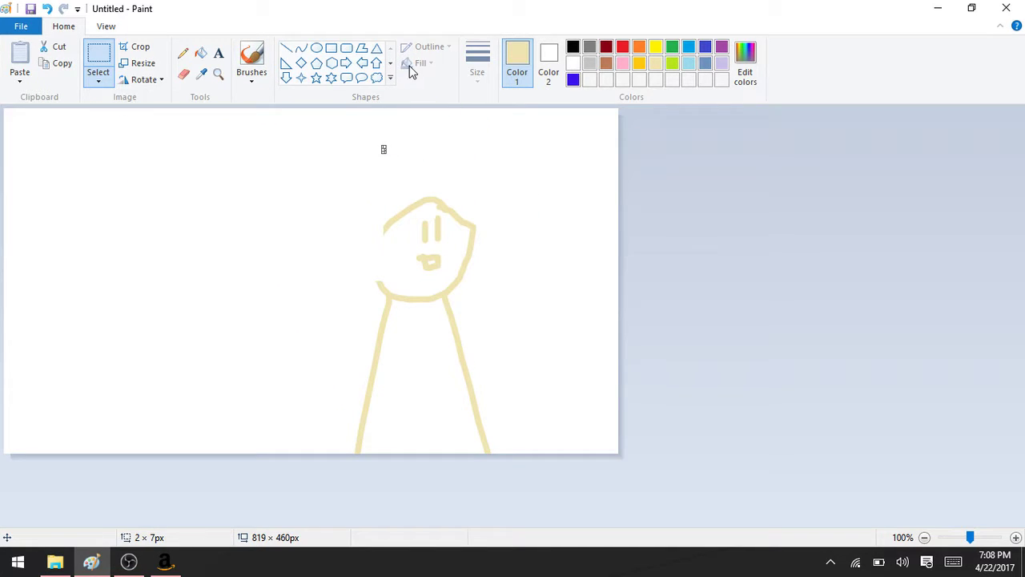
Brush three large open light yellow loops at the thickest size, to the left of, above and to the right of the figure's head.
click(251, 57)
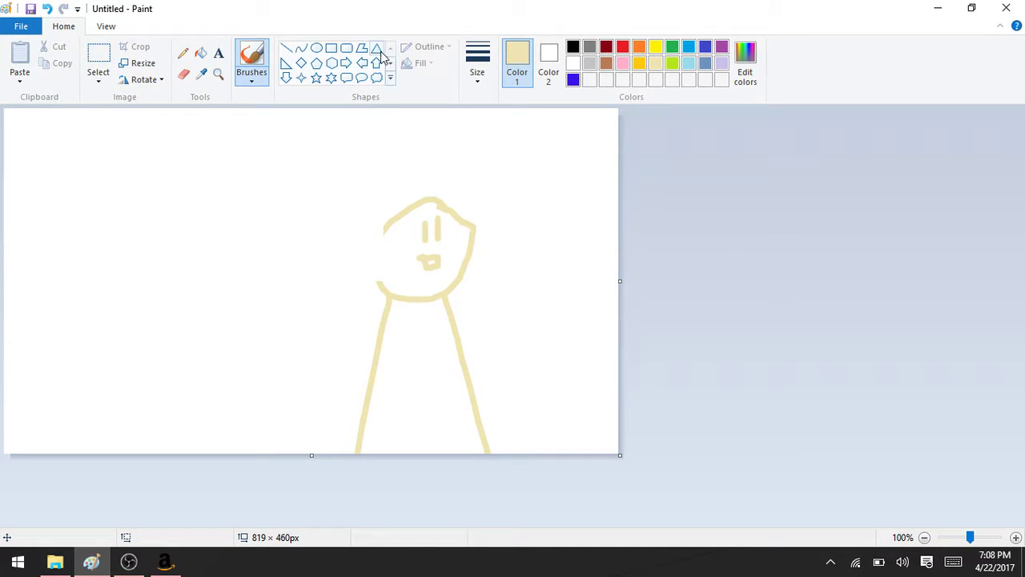
click(478, 64)
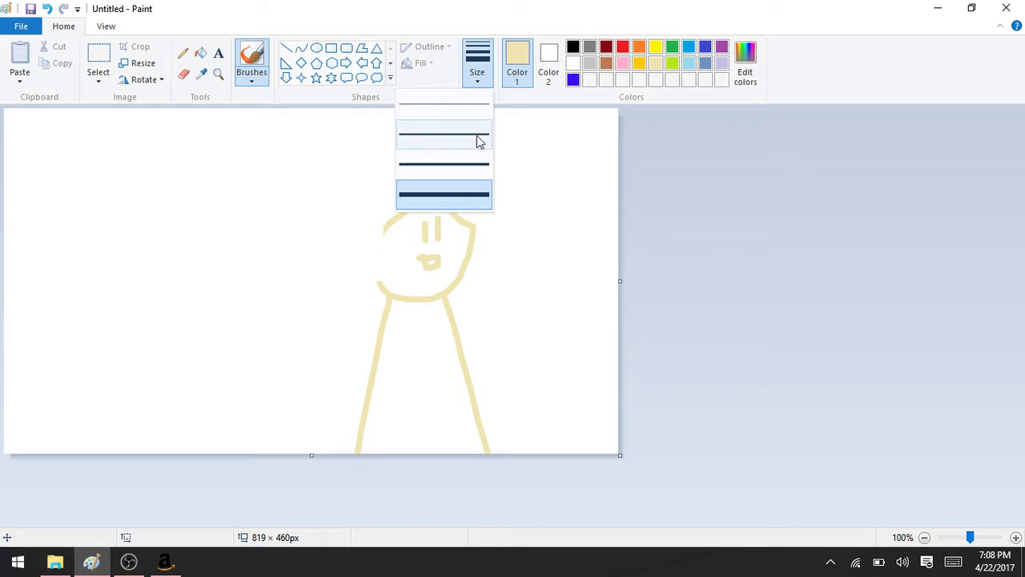
click(474, 200)
mouse_move(336, 180)
mouse_down()
mouse_move(288, 332)
mouse_move(364, 153)
mouse_move(337, 142)
mouse_up()
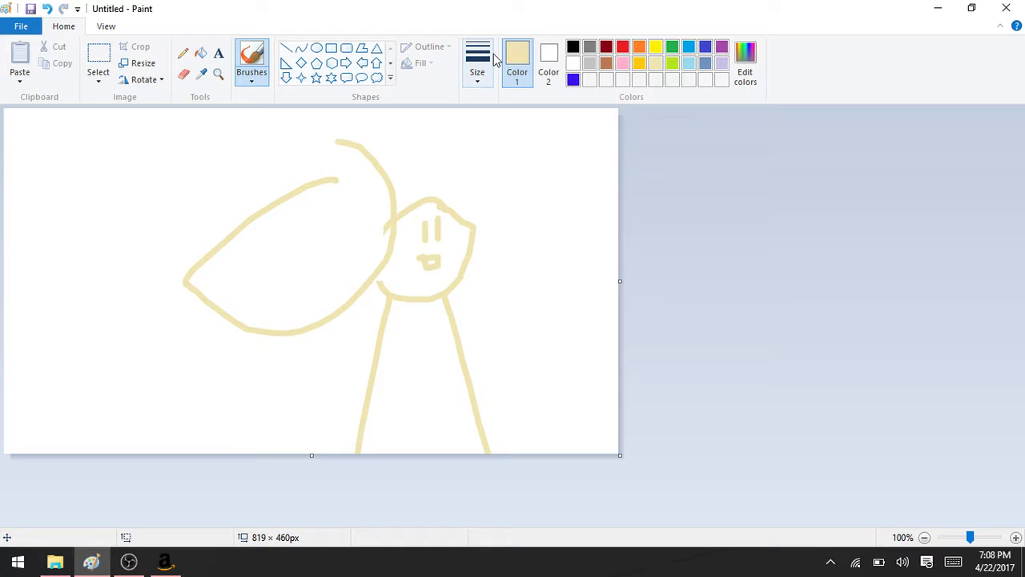
click(549, 57)
mouse_move(586, 169)
mouse_down()
mouse_move(636, 157)
mouse_move(602, 144)
mouse_up()
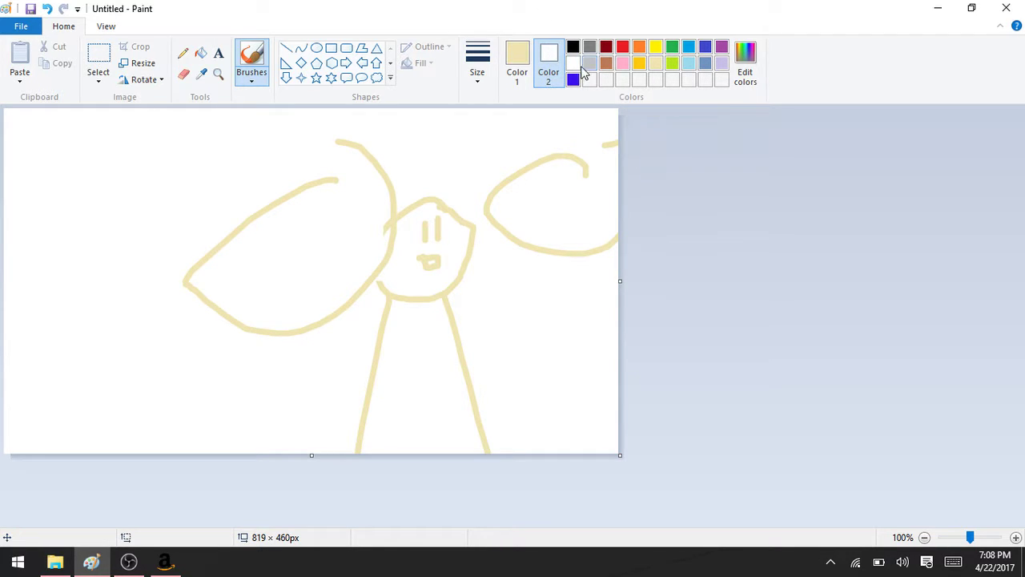
mouse_move(496, 119)
mouse_down()
mouse_move(430, 195)
mouse_move(515, 149)
mouse_up()
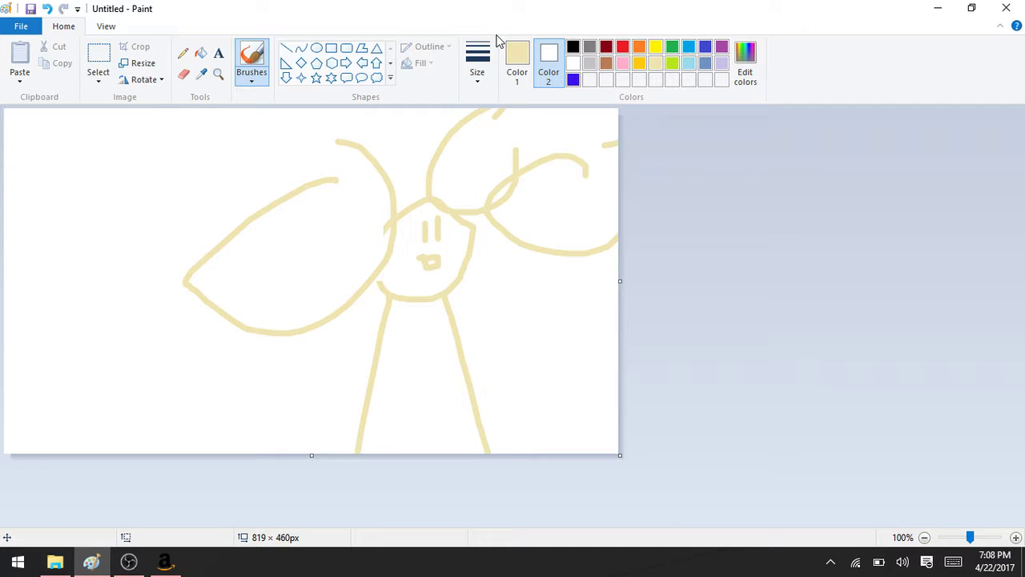
Set Color 1 to white and brush loose strokes across the loops, face and body lines to break them up.
click(518, 53)
click(573, 64)
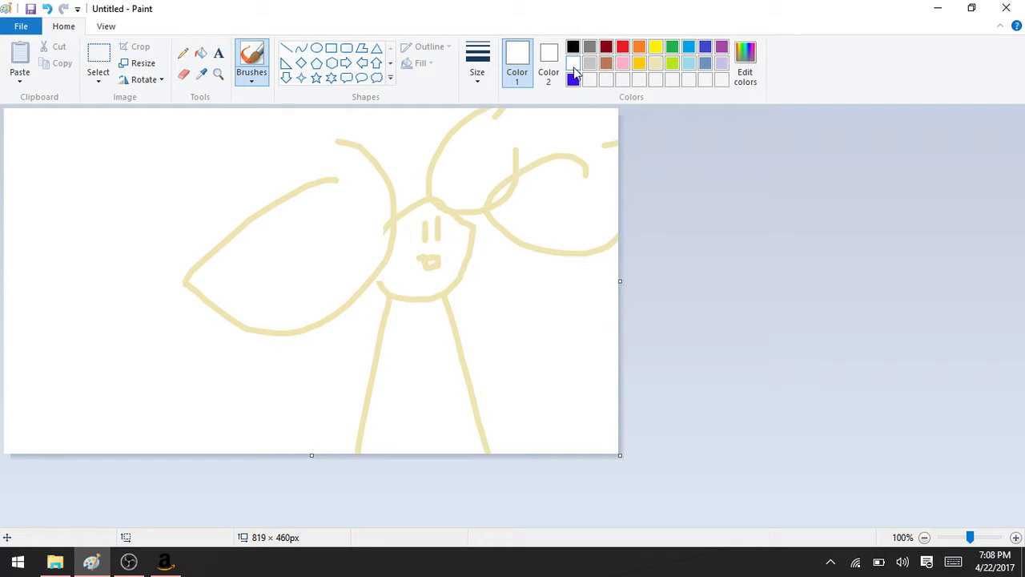
mouse_move(586, 248)
mouse_down()
mouse_move(483, 267)
mouse_move(428, 207)
mouse_up()
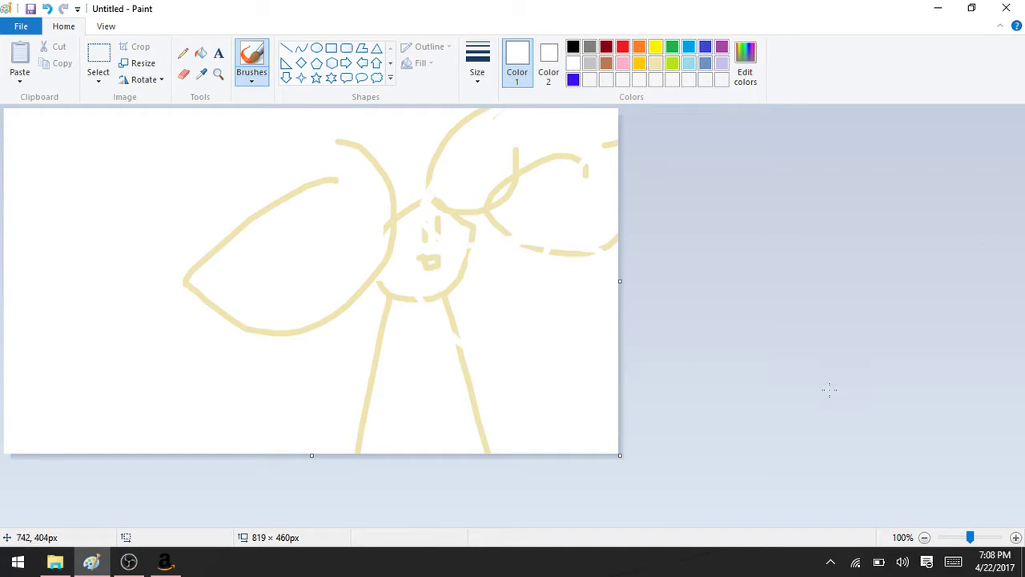
Brush more white strokes across the large loop beside the head and the body lines to cut gaps in them.
drag(261, 210, 184, 282)
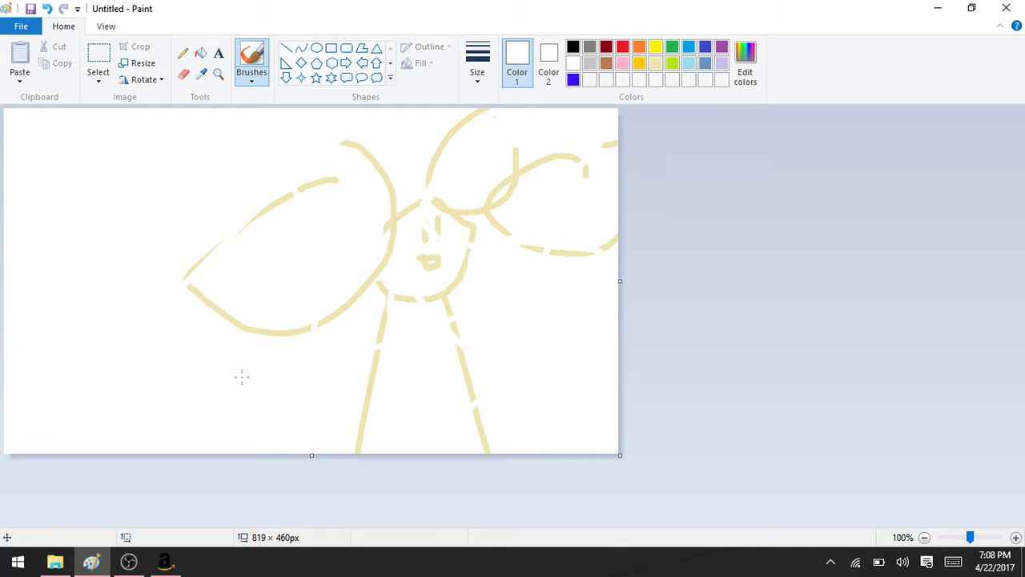
click(262, 332)
click(302, 189)
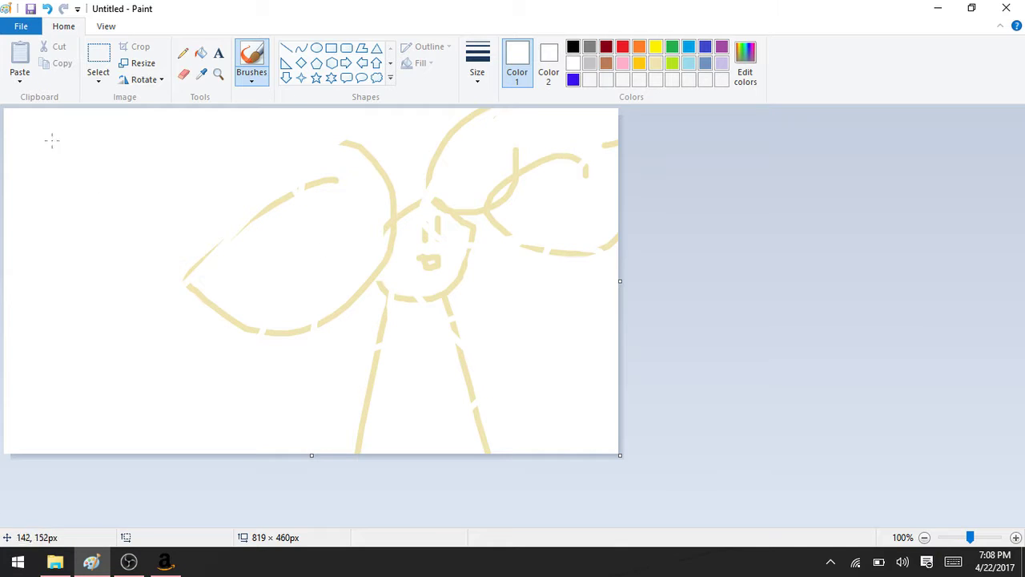
Draw a rose-outlined diamond about 161 × 146 px in the empty area beyond the large loop's upper edge.
click(301, 63)
drag(97, 133, 217, 242)
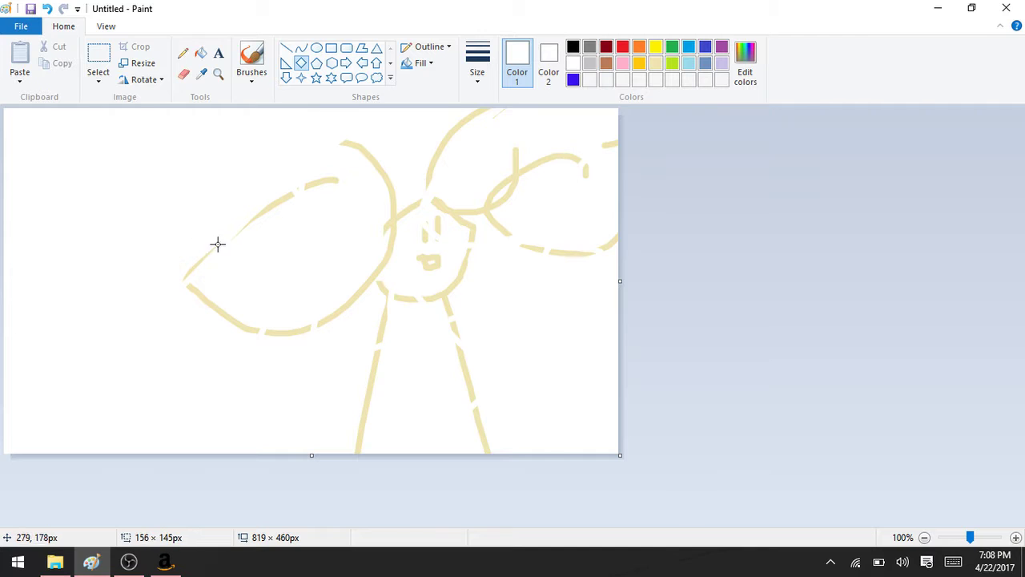
click(572, 48)
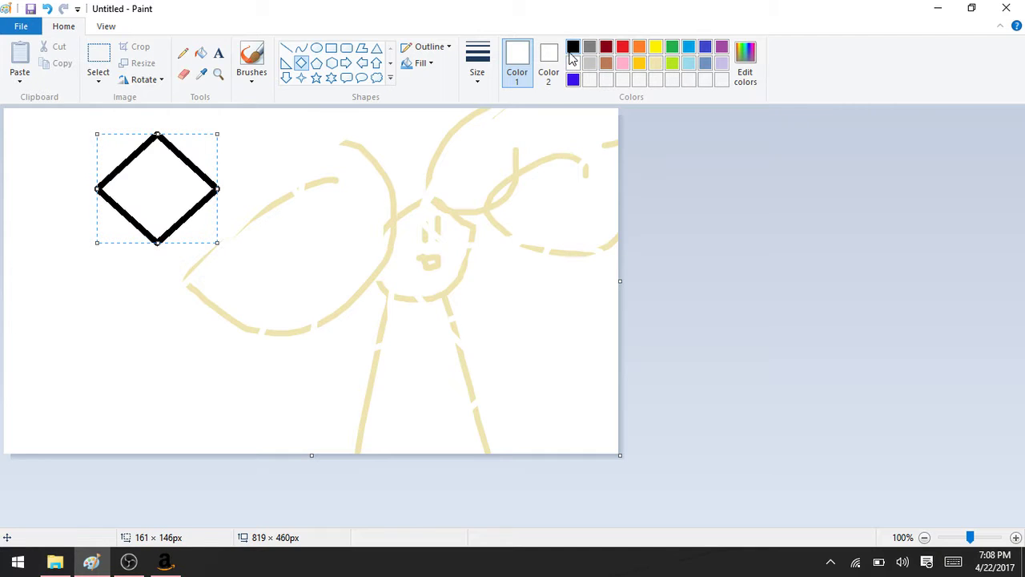
click(622, 64)
click(778, 168)
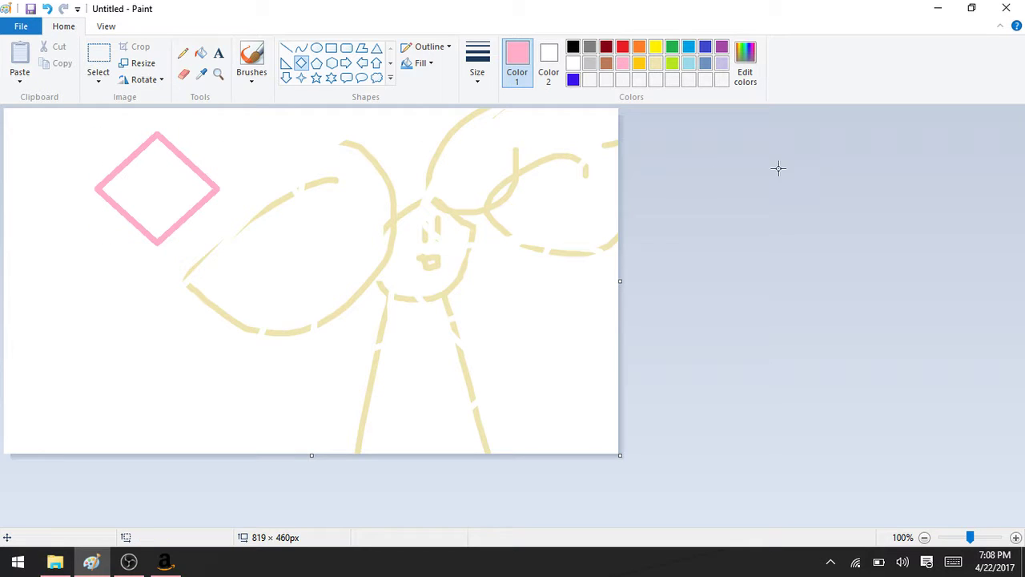
Start a bold 24-point Calibri text inside the diamond with "F" in rose and "IS" in brown.
click(219, 53)
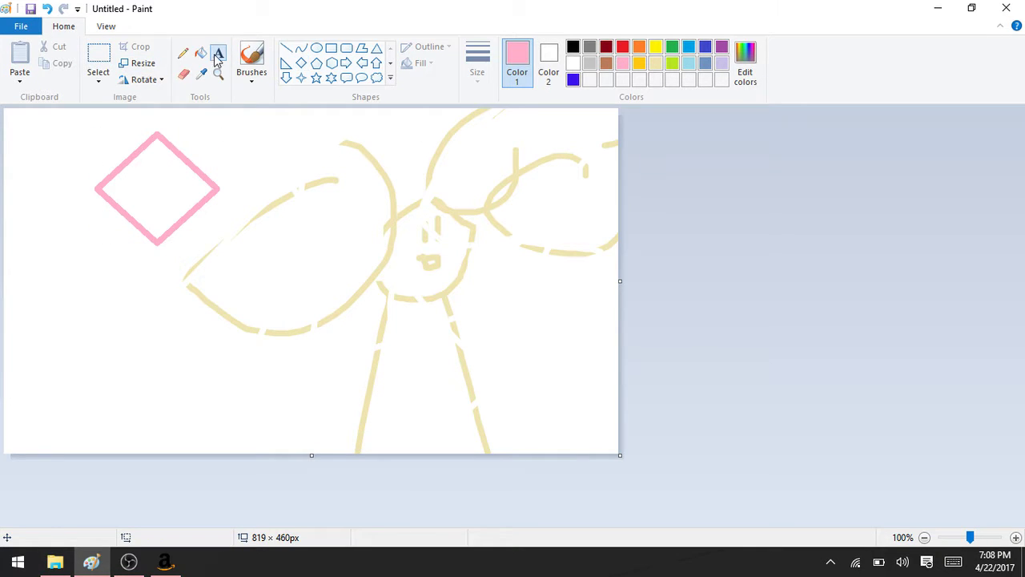
click(143, 174)
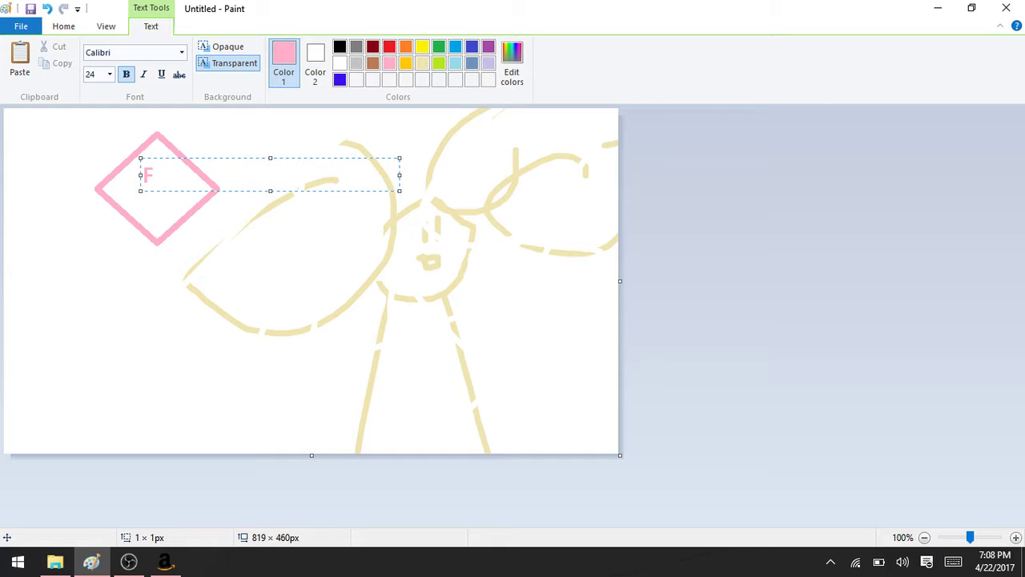
click(340, 48)
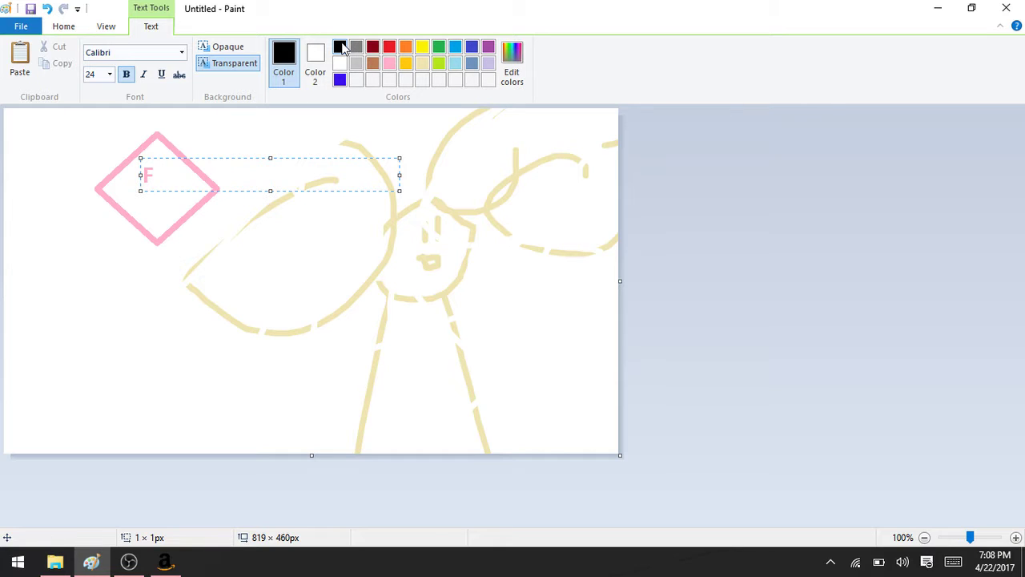
click(370, 50)
click(373, 63)
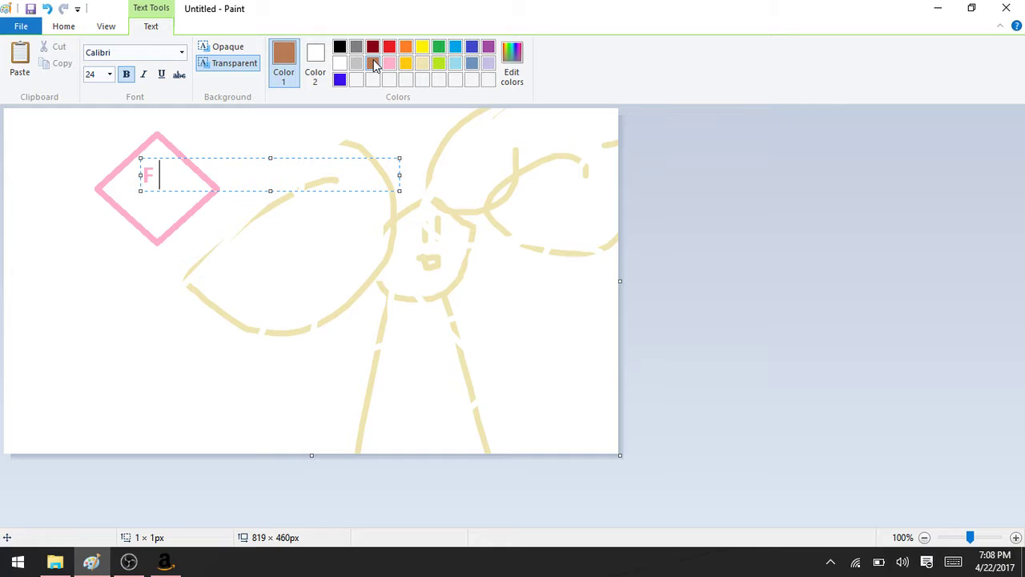
text(IS)
Continue the text with "FOR" in light yellow and "BABEIS" in the custom blue-violet.
click(422, 63)
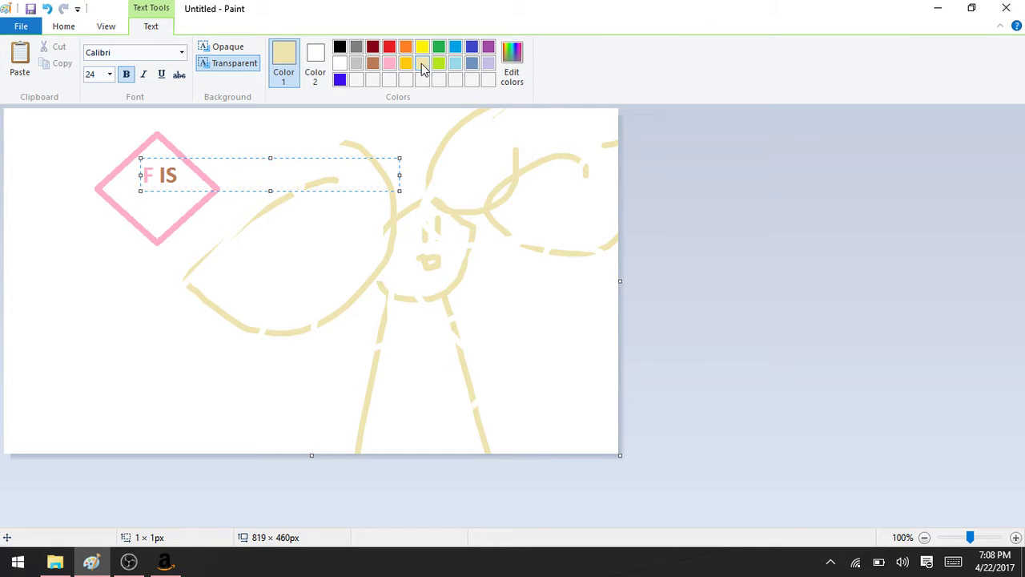
text(OR)
key(BackSpace)
text(FOR)
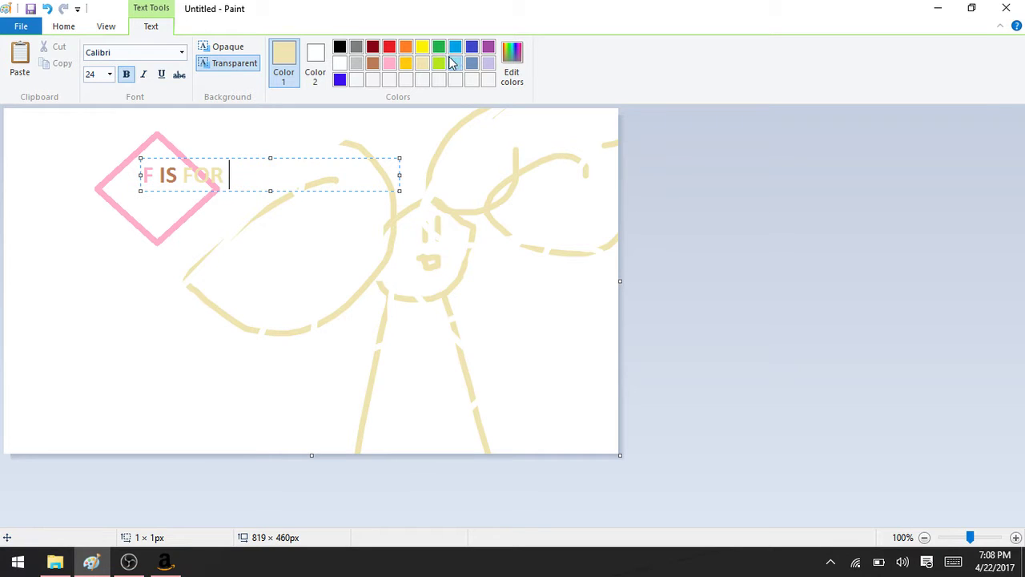
click(339, 81)
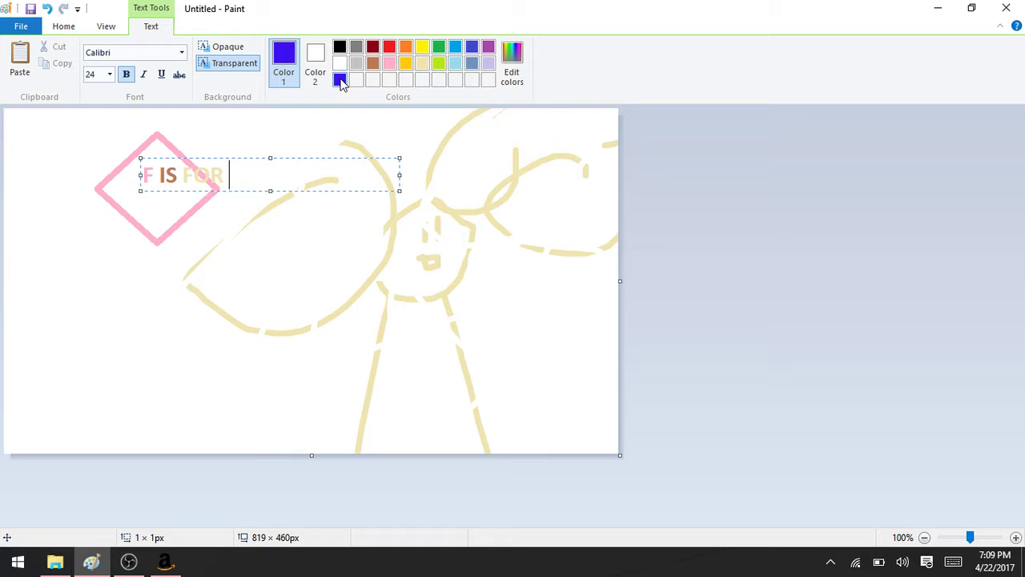
text(BABEIS)
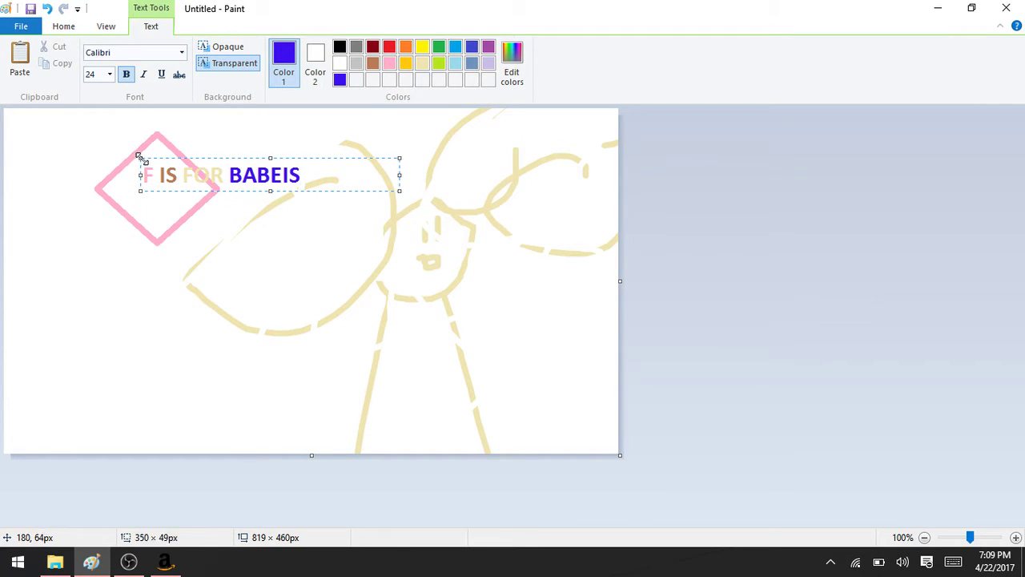
Resize the text box to about 318 × 51 px and move it to the empty area below the large loop.
drag(139, 157, 109, 161)
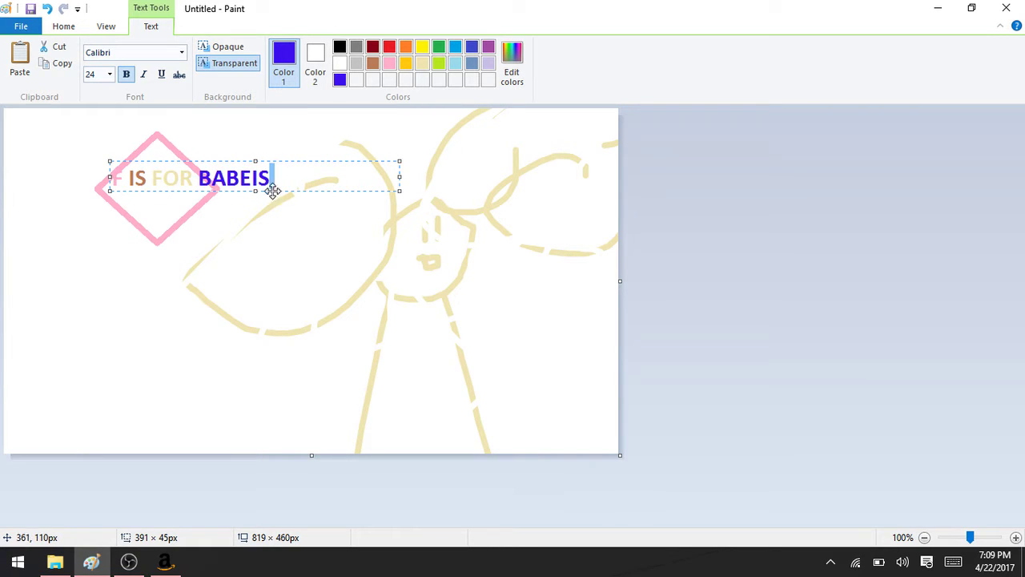
drag(254, 191, 256, 229)
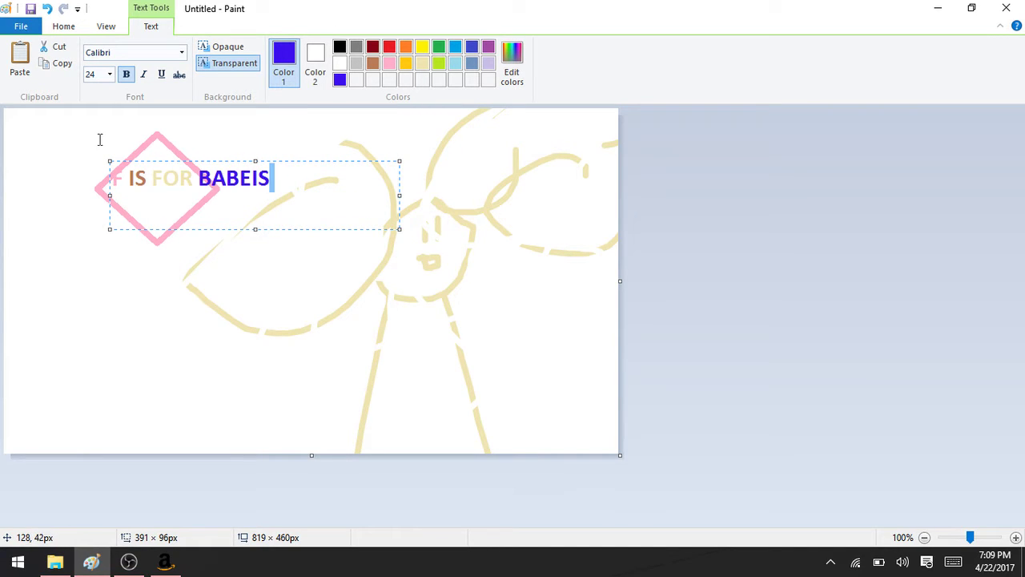
drag(110, 161, 164, 195)
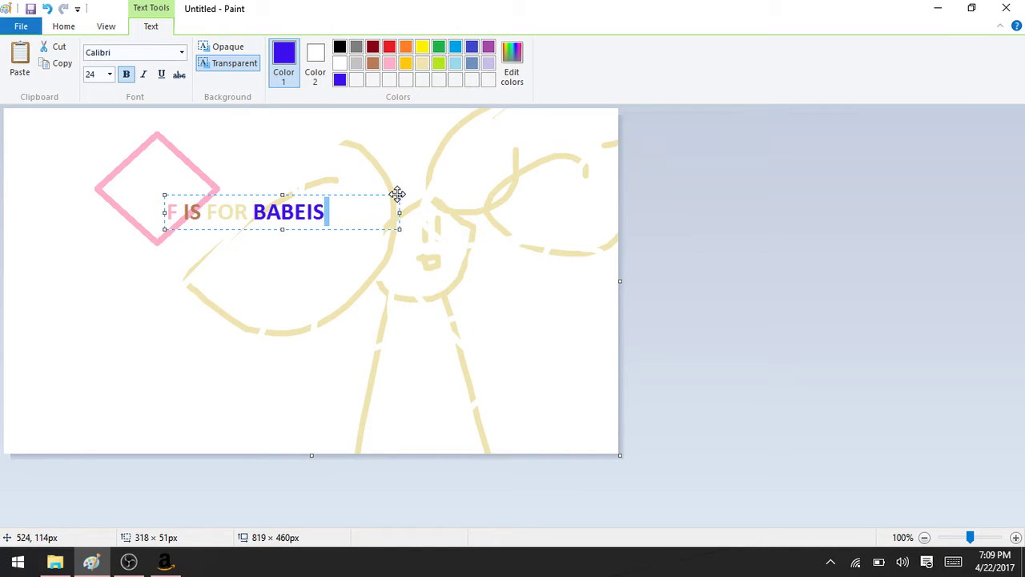
drag(394, 197, 266, 362)
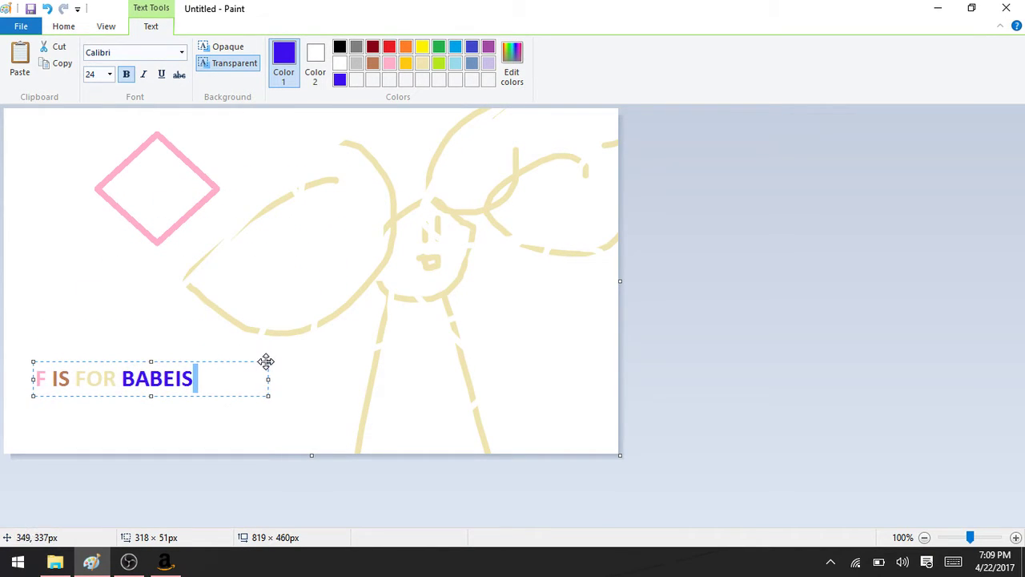
click(225, 377)
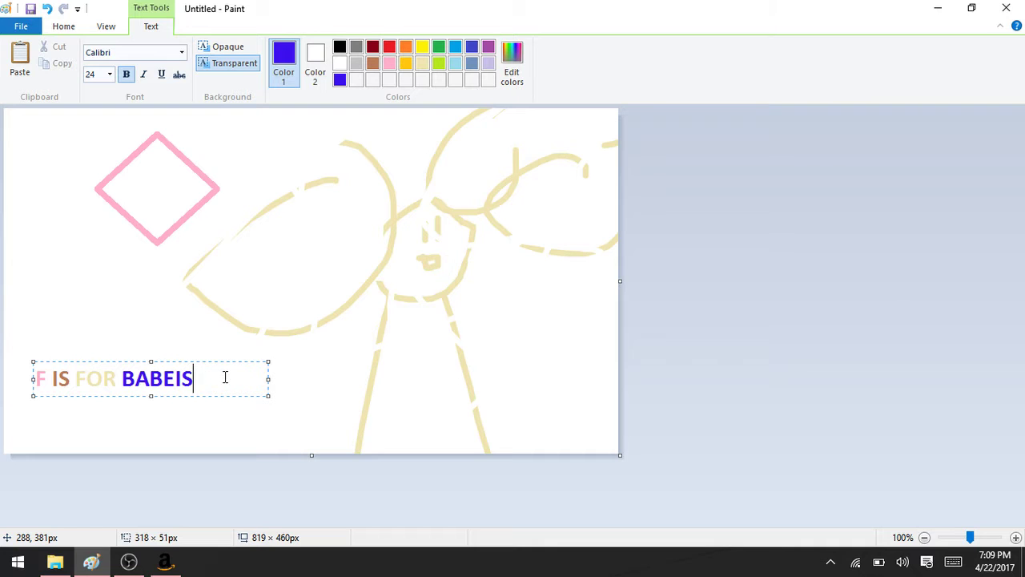
text(XDDDDDDDDDDDDDDDDDDDDDDDDDDDDDDDDDDDDDDDDDDDDDDDDDDDDDDDDDDDDDDDDDDDDDDDDDDDDD)
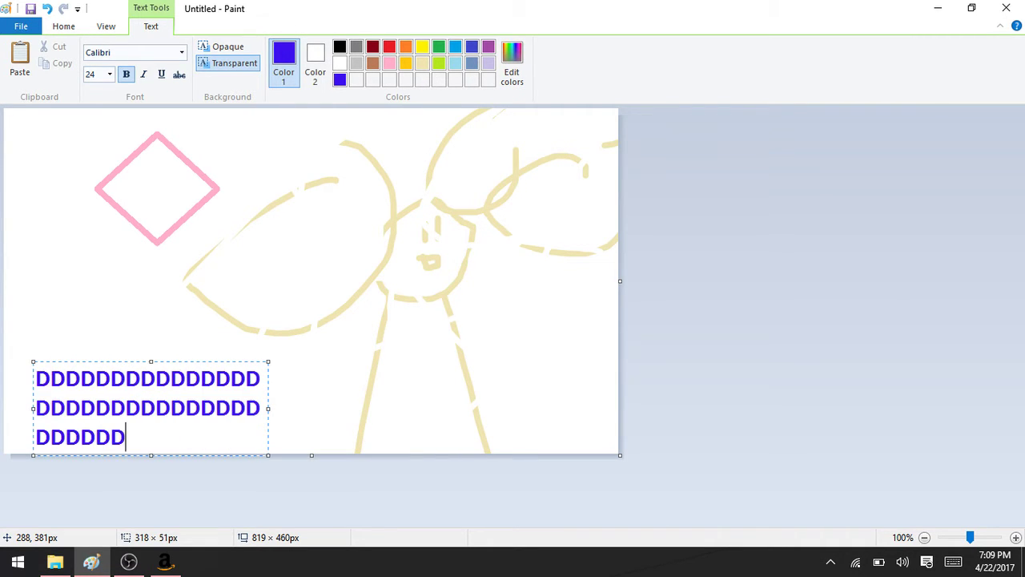
key(BackSpace)
key(BackSpace)
key(BackSpace)
key(BackSpace)
key(BackSpace)
key(BackSpace)
key(BackSpace)
key(BackSpace)
key(BackSpace)
key(BackSpace)
key(BackSpace)
key(BackSpace)
key(BackSpace)
key(BackSpace)
key(BackSpace)
key(BackSpace)
key(BackSpace)
key(BackSpace)
key(BackSpace)
key(BackSpace)
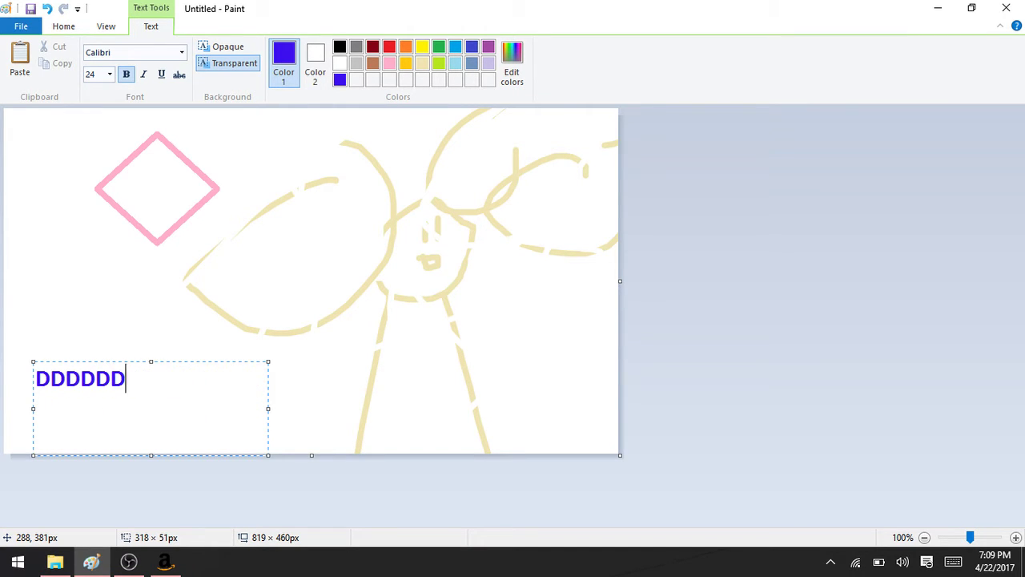
key(BackSpace)
key(BackSpace)
key(BackSpace)
key(BackSpace)
key(BackSpace)
key(BackSpace)
key(BackSpace)
key(BackSpace)
key(BackSpace)
key(BackSpace)
key(BackSpace)
key(BackSpace)
key(BackSpace)
key(BackSpace)
key(BackSpace)
key(BackSpace)
key(BackSpace)
key(BackSpace)
key(BackSpace)
key(BackSpace)
key(BackSpace)
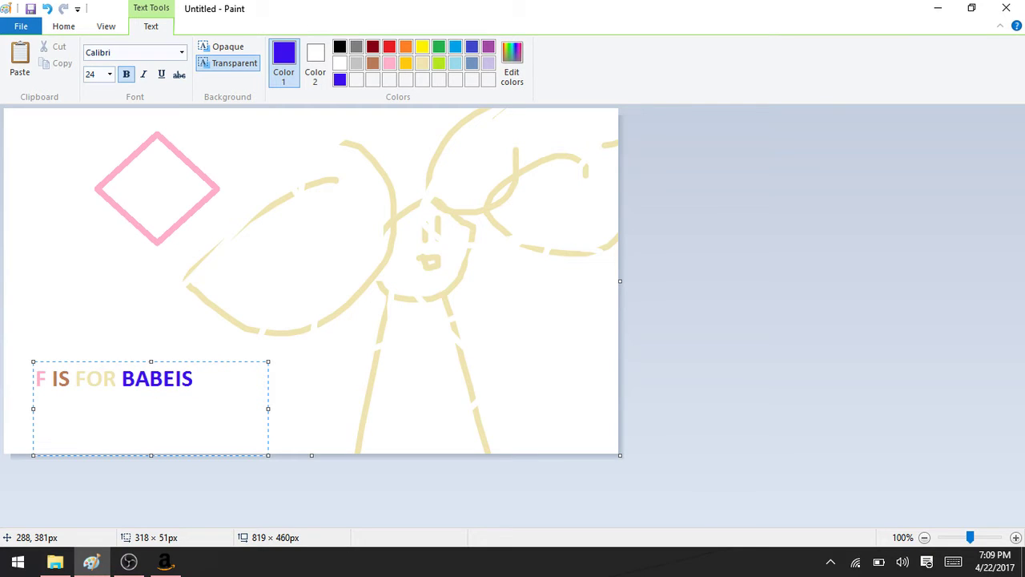
Append "XDDD" in blue-violet after "BABEIS" and place the finished text on the canvas.
text(XDDD)
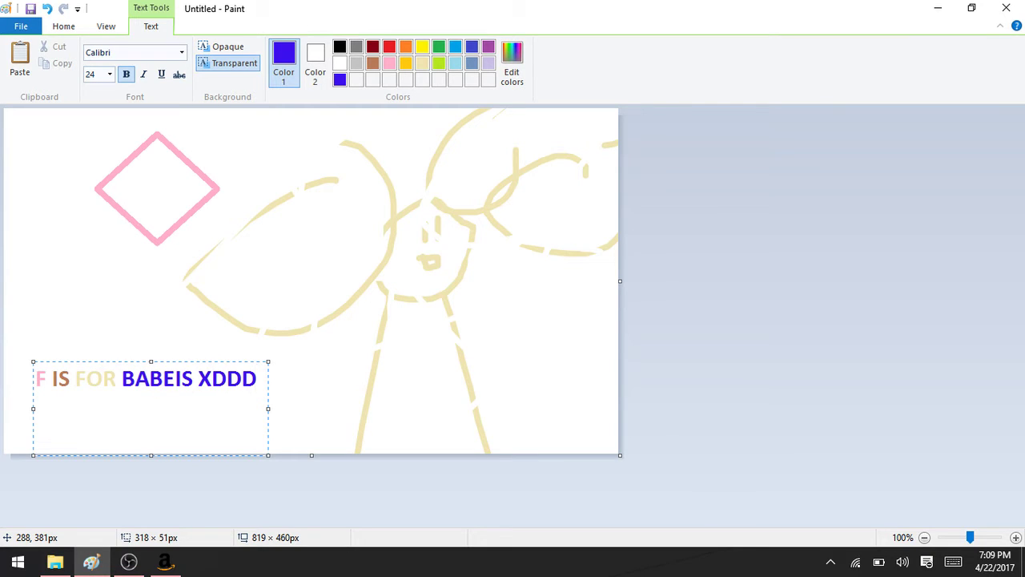
key(Return)
click(329, 396)
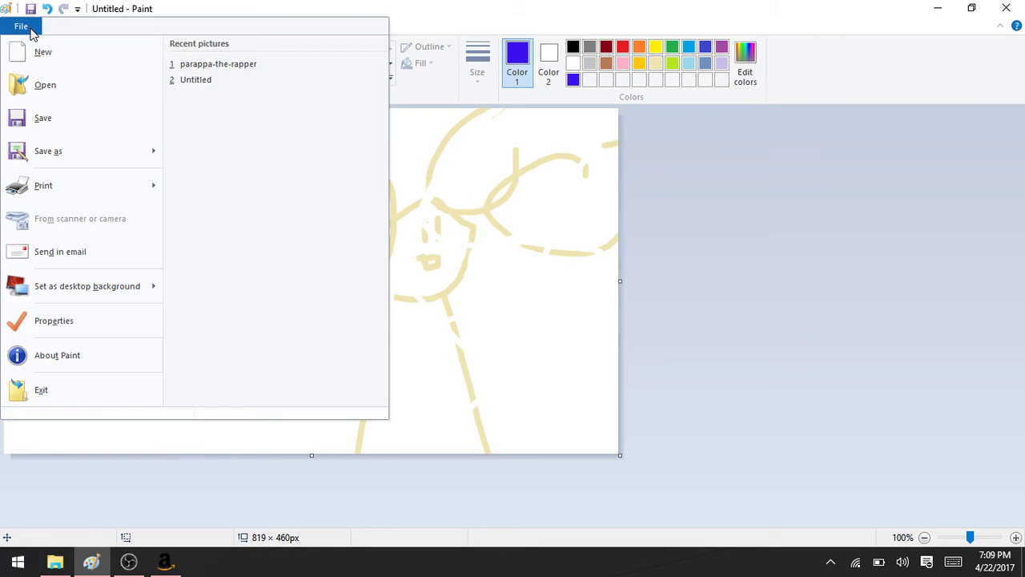
Save the picture in the Downloads folder as a PNG named "UNTITELLLLLLLLLLL".
click(32, 30)
click(68, 119)
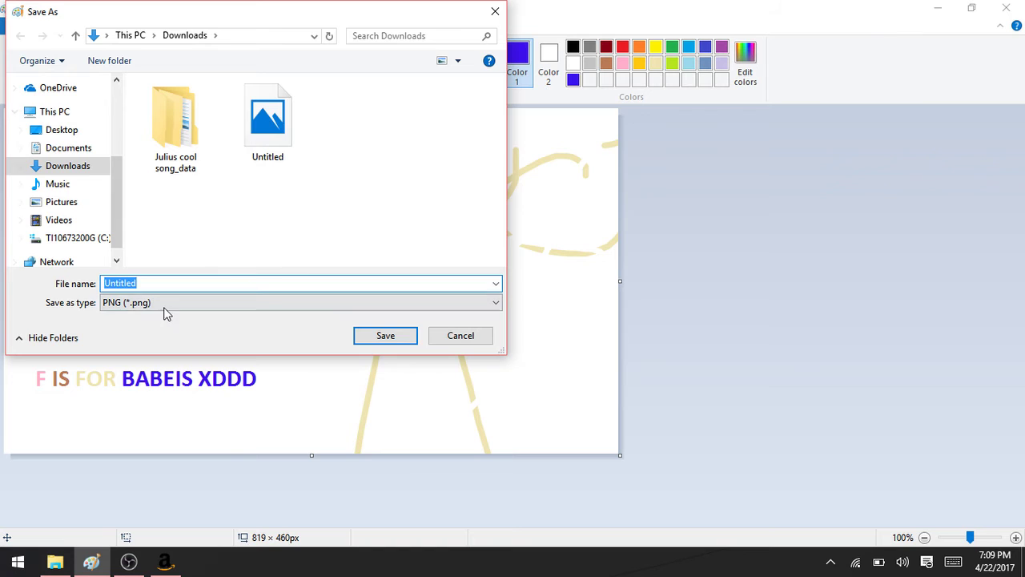
click(160, 305)
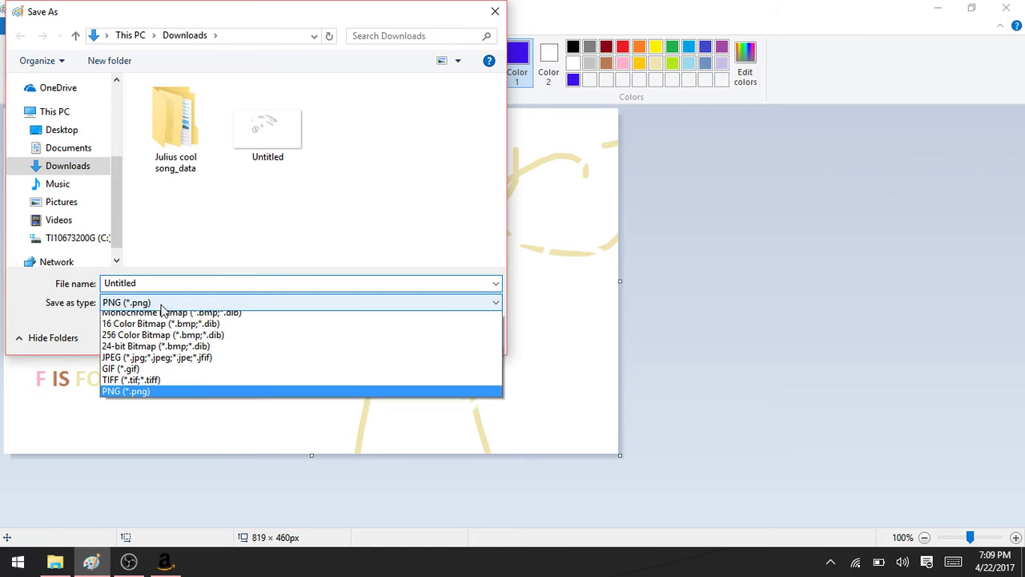
click(170, 395)
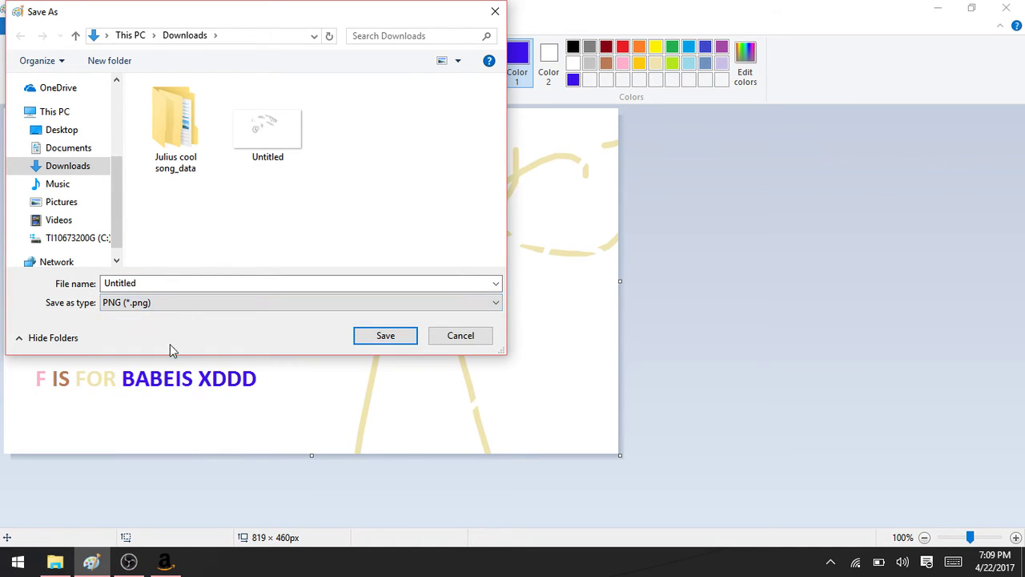
double_click(189, 284)
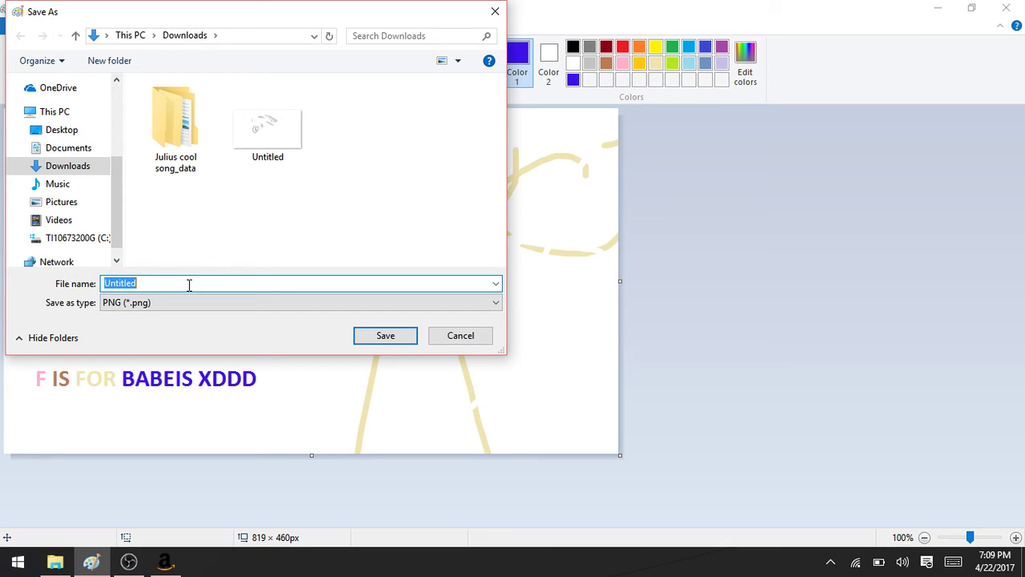
key(BackSpace)
text(UNTI)
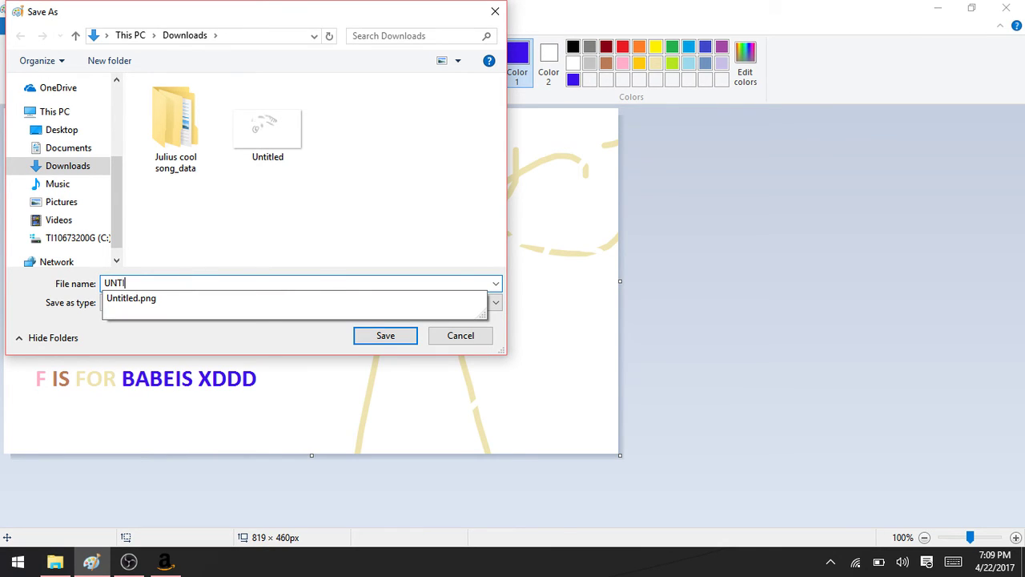
text(TEL)
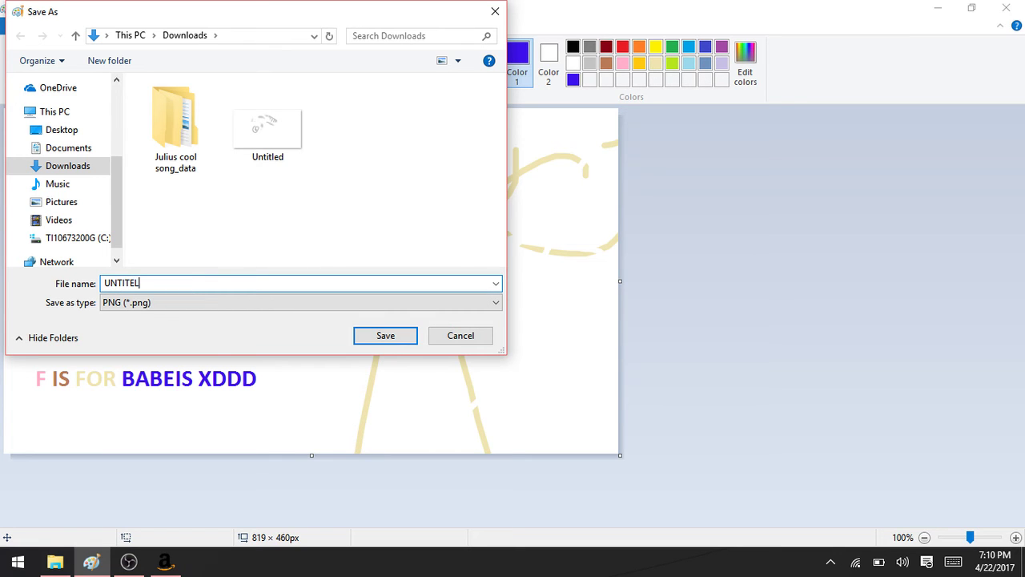
text(LLLLLLLLLL)
click(385, 335)
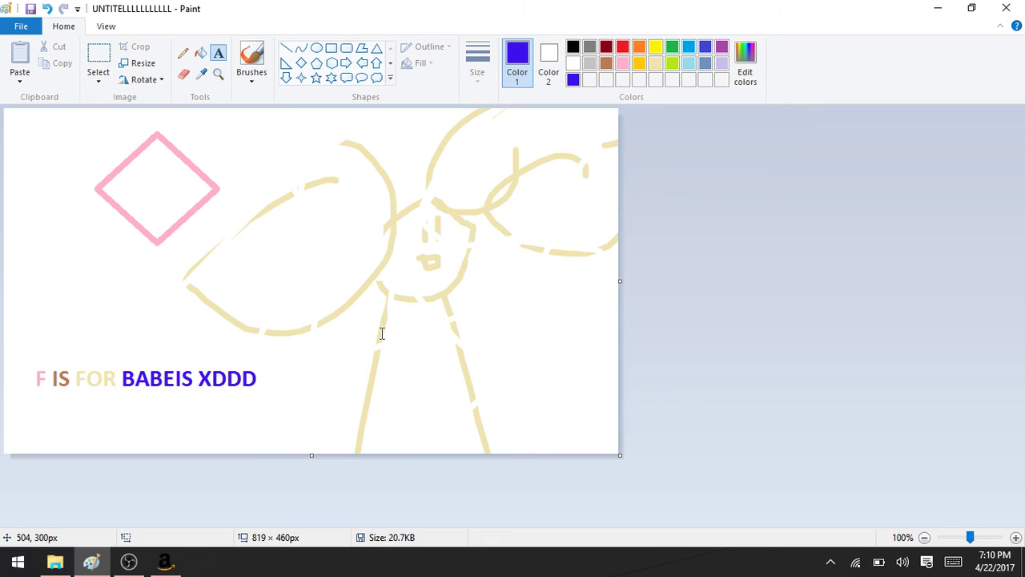
Add a blue-violet text box across the figure's lower body and fill two lines with repeated capital G's.
click(321, 405)
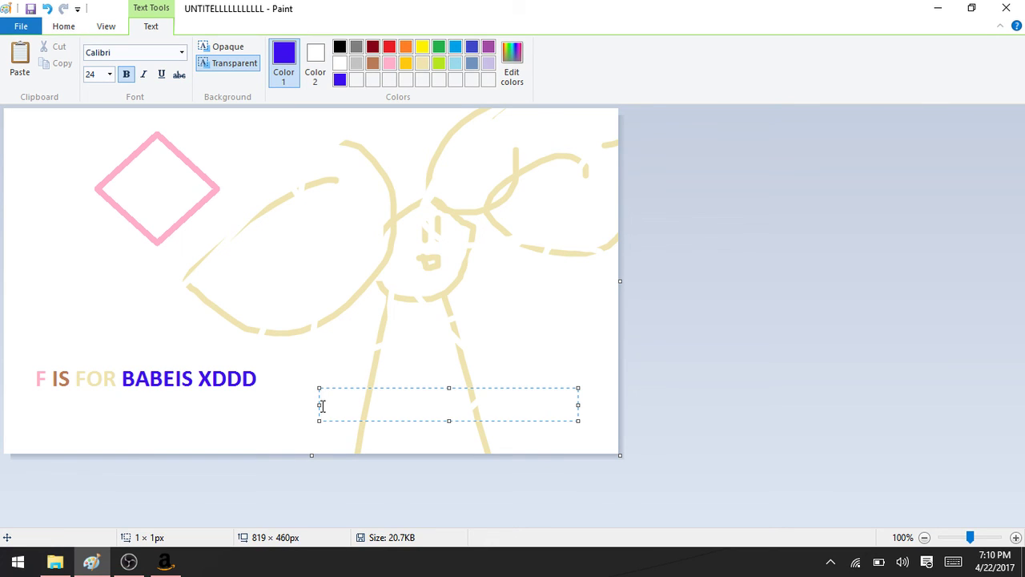
text(GGGGGGGG)
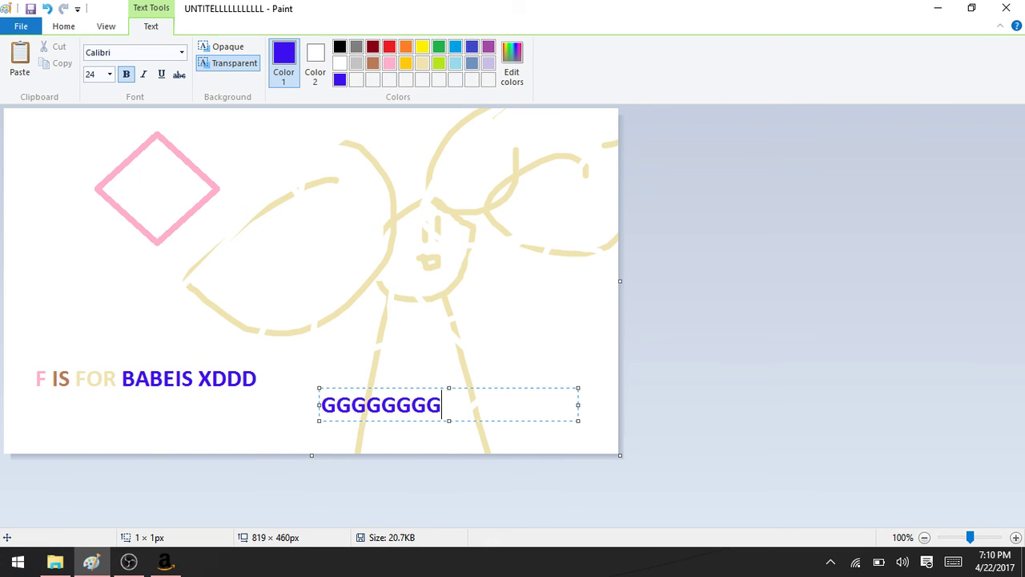
text(GGGGGGGGGGGG)
key(BackSpace)
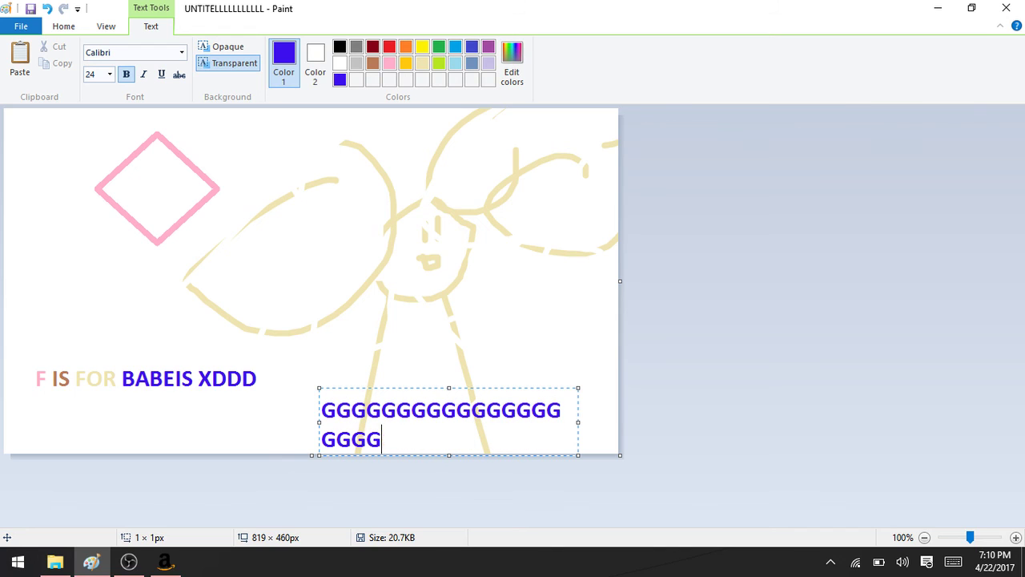
key(BackSpace)
text(GGGGGGGGGG)
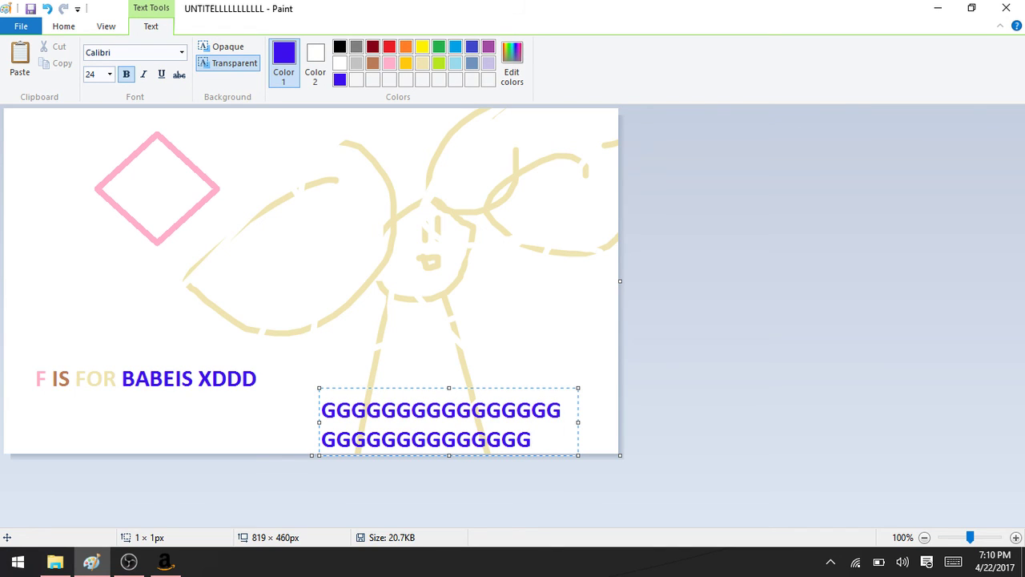